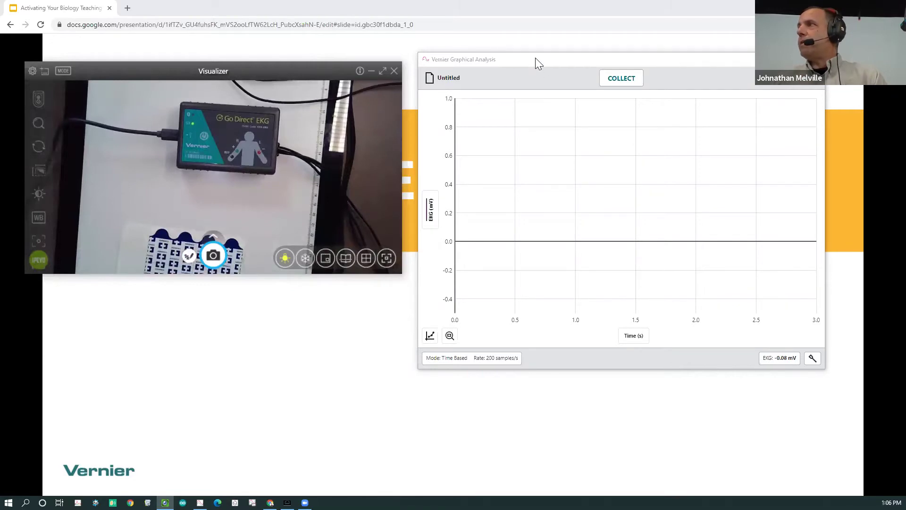
Widen the Graphical Analysis window and arrange it beside the Visualizer camera view of the EKG sensor
{"action": "left_click_drag", "start_coordinate": [536, 59], "coordinate": [248, 47]}
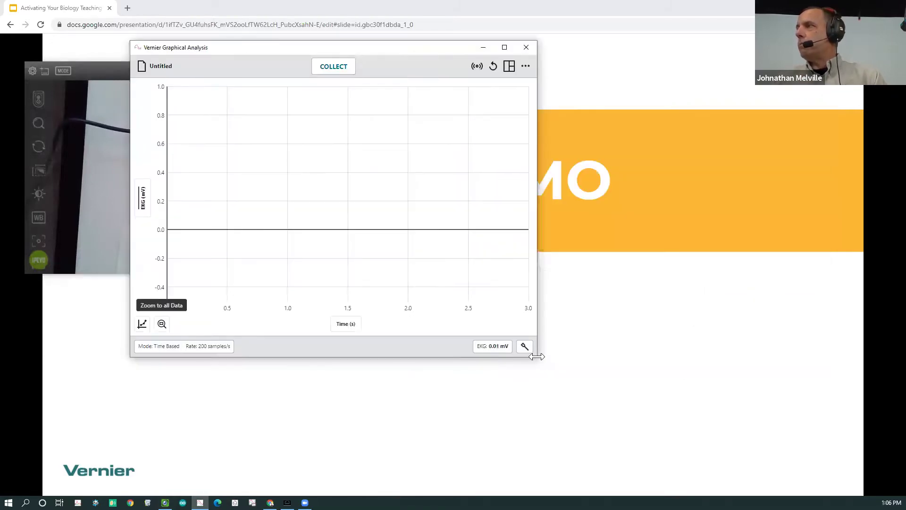
{"action": "left_click_drag", "start_coordinate": [536, 357], "coordinate": [683, 357]}
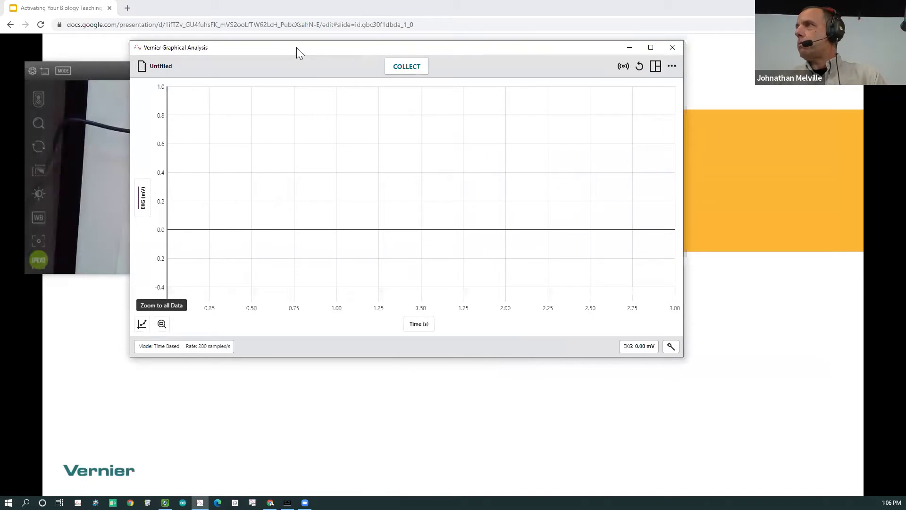
{"action": "left_click_drag", "start_coordinate": [310, 51], "coordinate": [551, 106]}
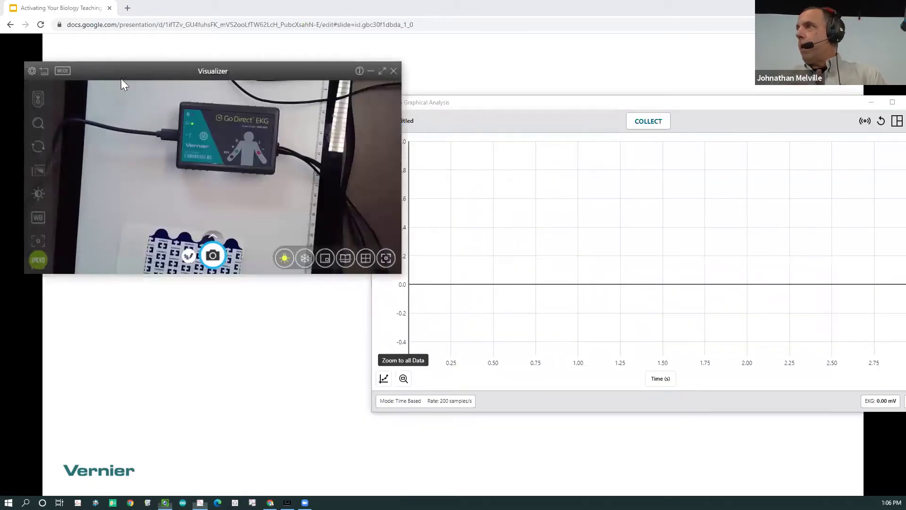
{"action": "left_click_drag", "start_coordinate": [156, 74], "coordinate": [113, 73]}
{"action": "left_click", "coordinate": [429, 105]}
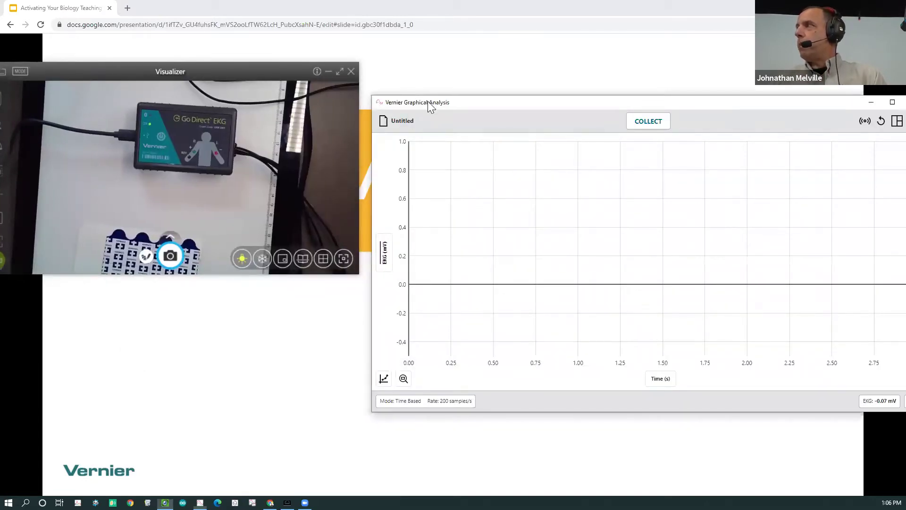
{"action": "left_click_drag", "start_coordinate": [430, 105], "coordinate": [411, 58]}
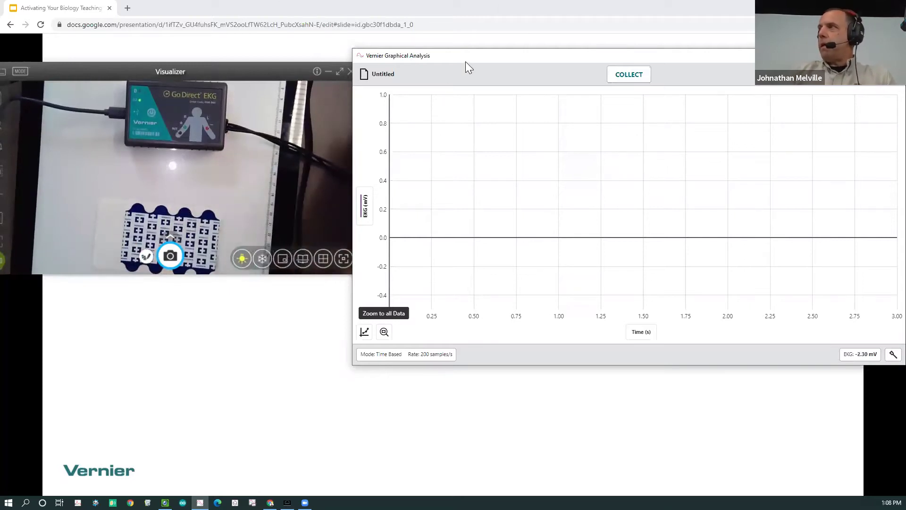
Move the graph window over the camera view and collect two successive 3-second EKG recordings
{"action": "left_click_drag", "start_coordinate": [464, 57], "coordinate": [322, 51]}
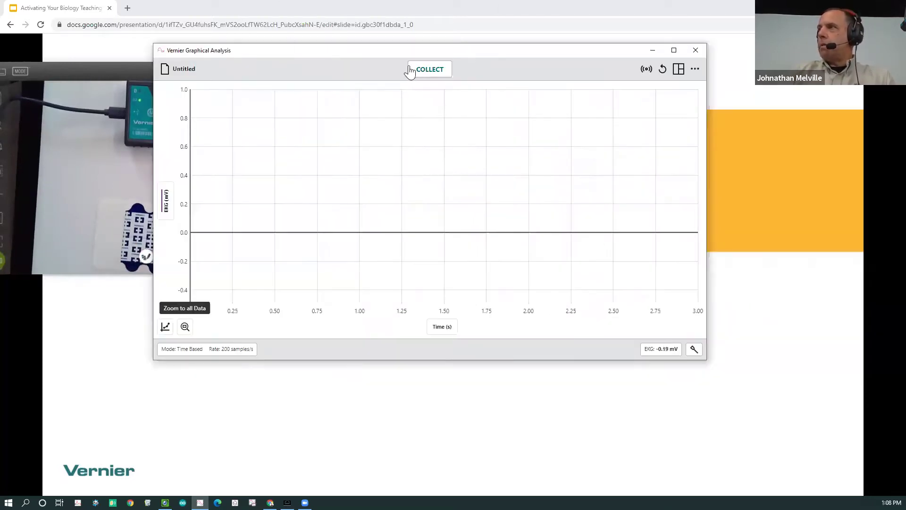
{"action": "left_click", "coordinate": [430, 69]}
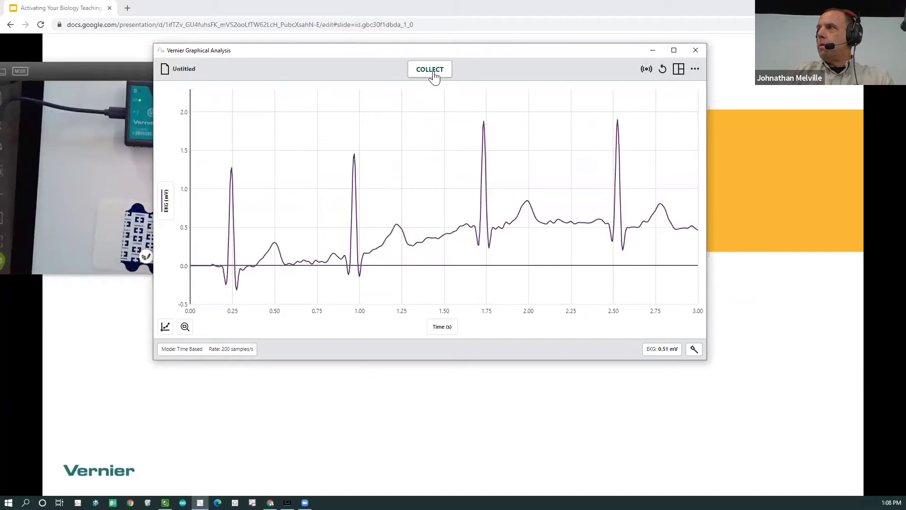
{"action": "left_click", "coordinate": [437, 72]}
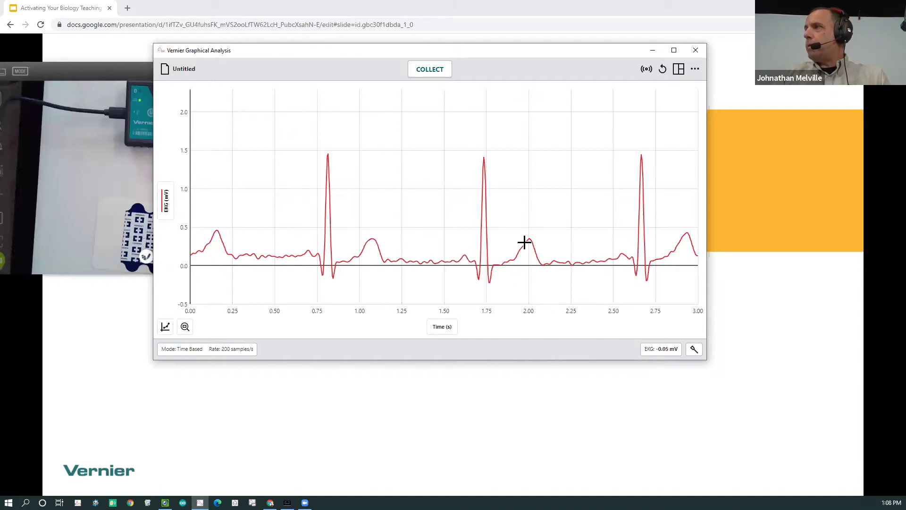
Select the single heartbeat from about 0.51 s to 1.23 s on the EKG graph and zoom to that selection
{"action": "left_click_drag", "start_coordinate": [276, 156], "coordinate": [397, 185]}
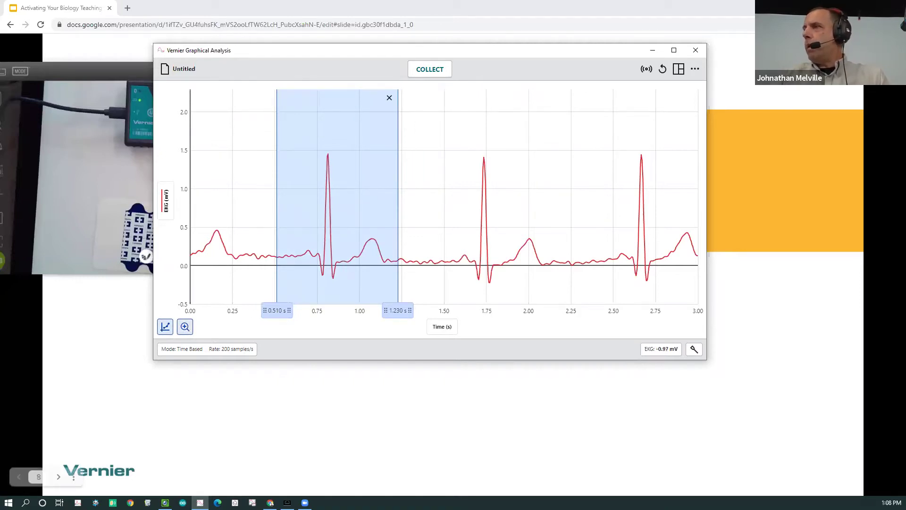
{"action": "left_click", "coordinate": [185, 327]}
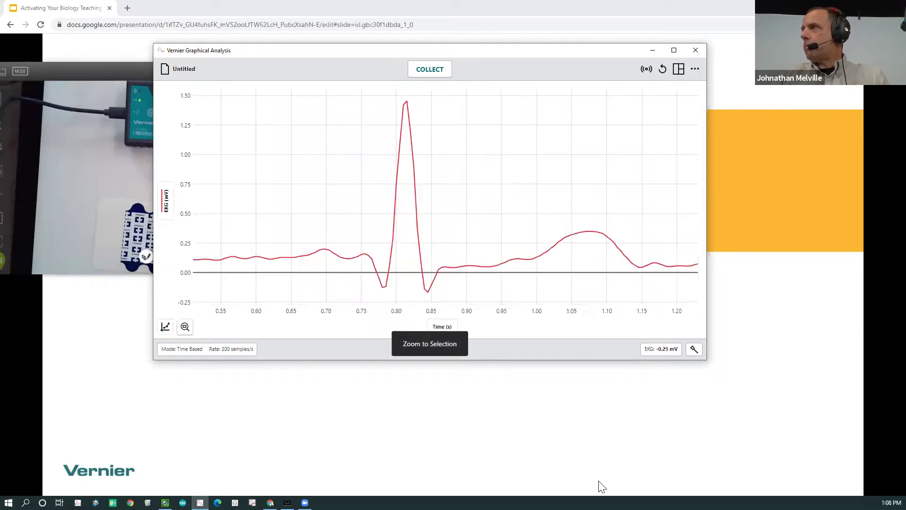
Examine the EKG values at the small first wave, the rounded last wave and the main peak, and return to the full data view
{"action": "left_click", "coordinate": [329, 221]}
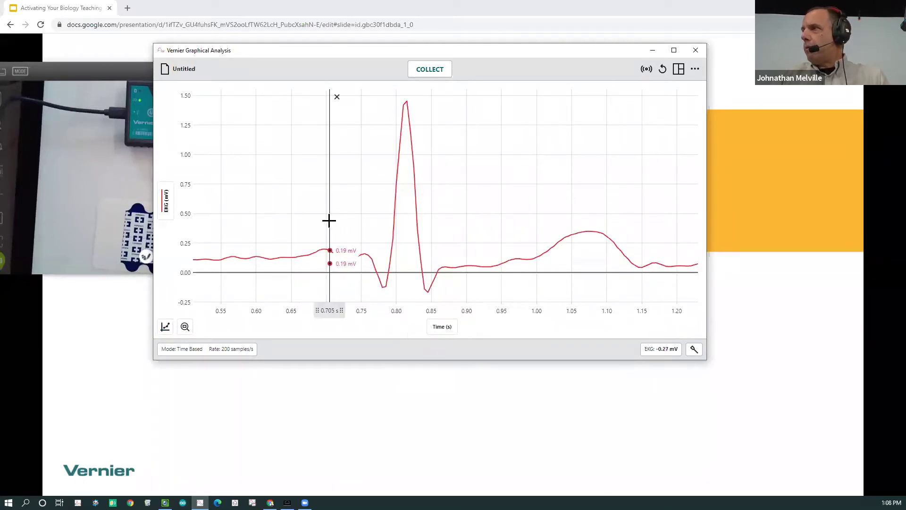
{"action": "left_click", "coordinate": [582, 225]}
{"action": "left_click", "coordinate": [324, 233]}
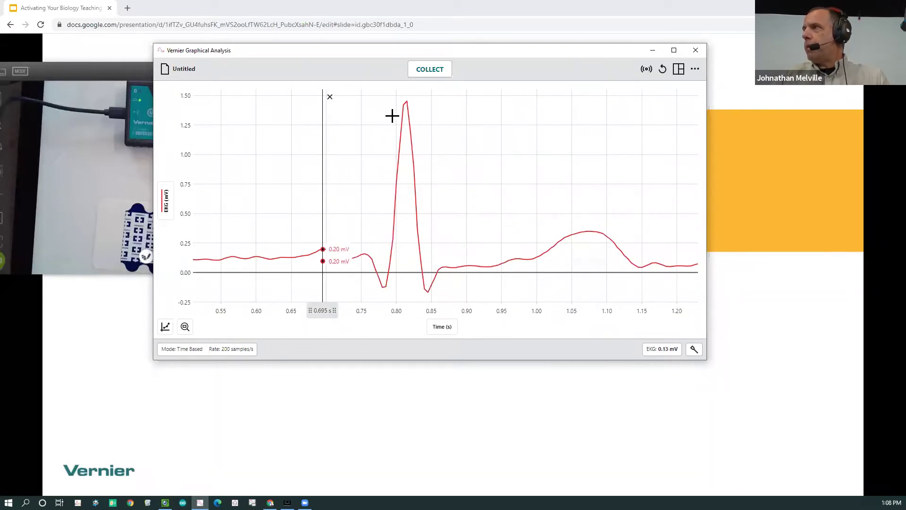
{"action": "left_click", "coordinate": [407, 100]}
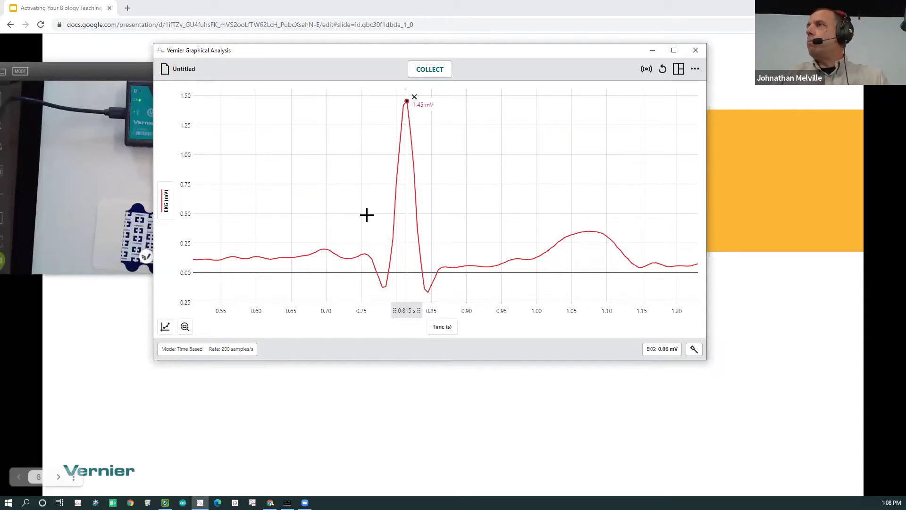
{"action": "left_click", "coordinate": [185, 326]}
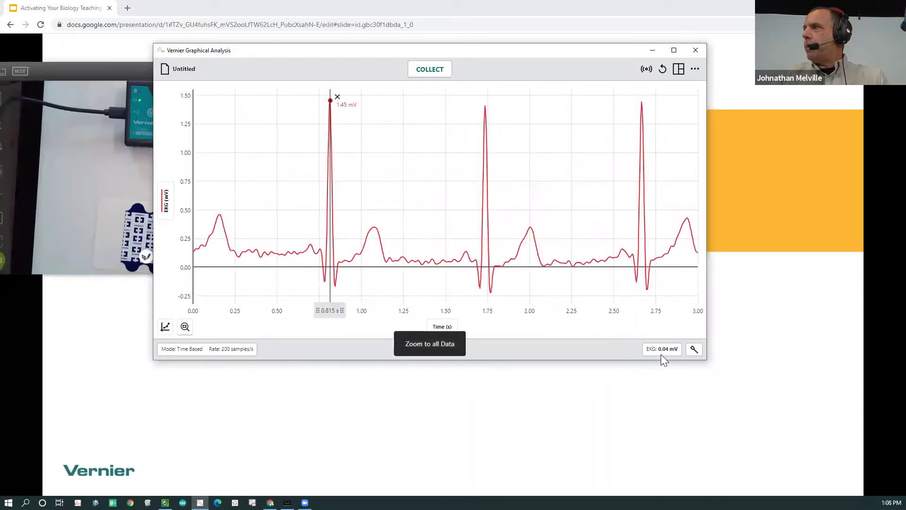
Review the sensor channels available on the connected GDX-EKG device, leaving only the EKG channel enabled
{"action": "left_click", "coordinate": [694, 350]}
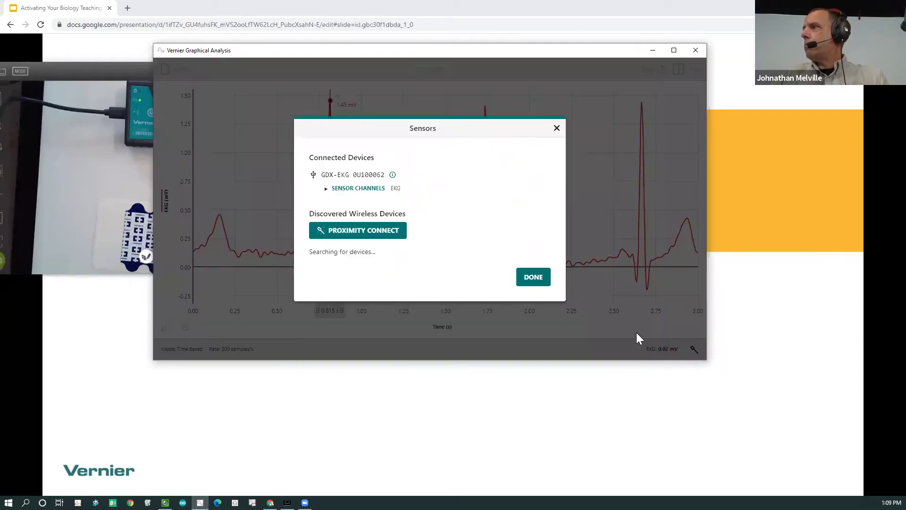
{"action": "left_click", "coordinate": [327, 186]}
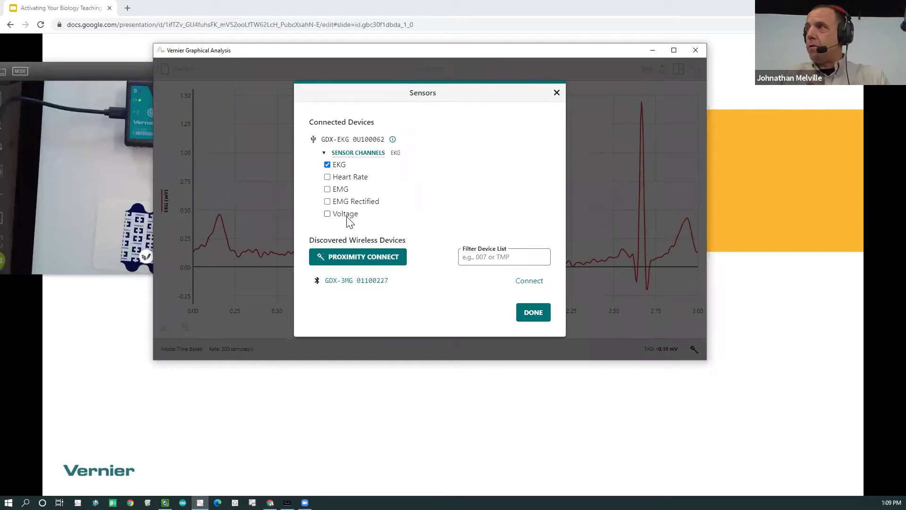
{"action": "left_click", "coordinate": [557, 93]}
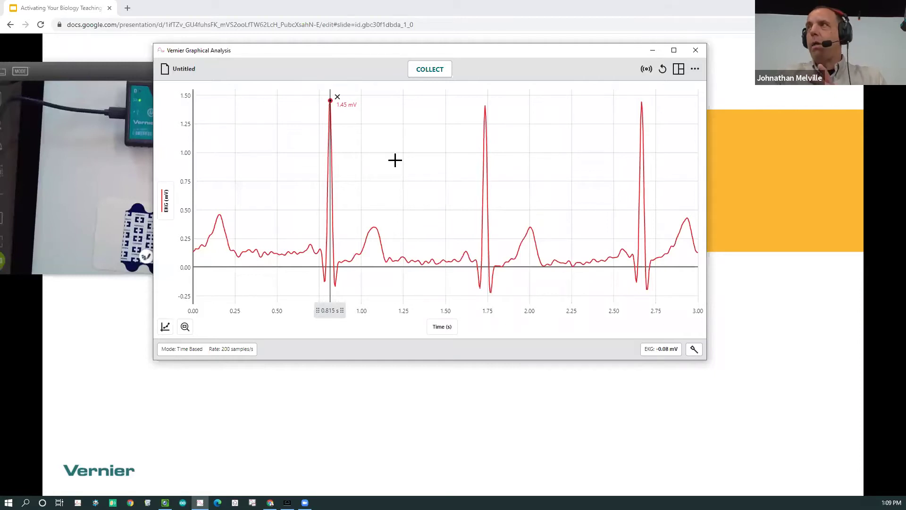
{"action": "left_click", "coordinate": [694, 350]}
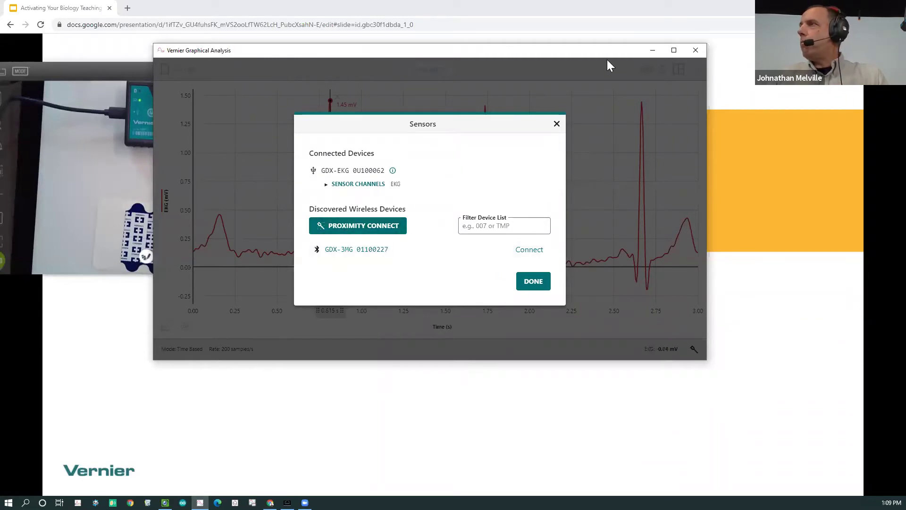
{"action": "left_click", "coordinate": [556, 125]}
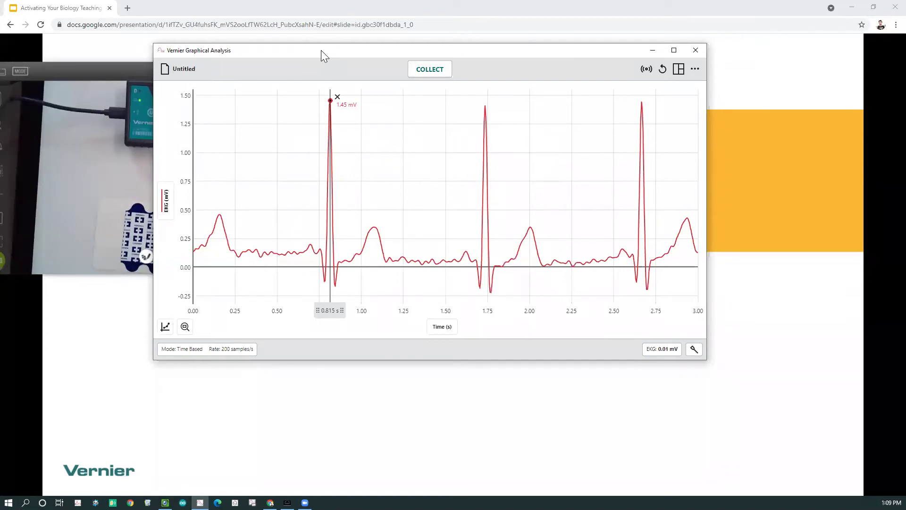
Reposition the graph window and the Visualizer camera view, bringing the EKG graph in front for the discussion
{"action": "left_click_drag", "start_coordinate": [321, 50], "coordinate": [428, 145]}
{"action": "left_click_drag", "start_coordinate": [215, 71], "coordinate": [220, 57]}
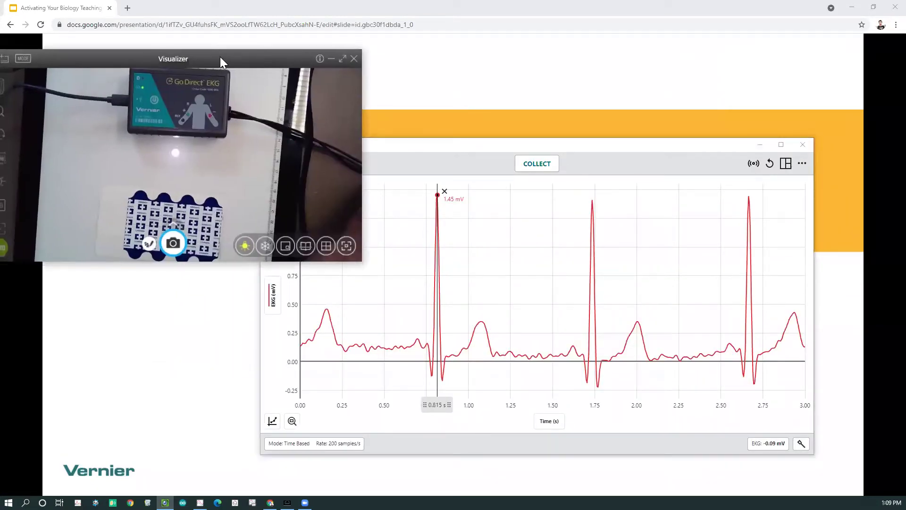
{"action": "left_click", "coordinate": [410, 147]}
{"action": "left_click_drag", "start_coordinate": [410, 147], "coordinate": [395, 148]}
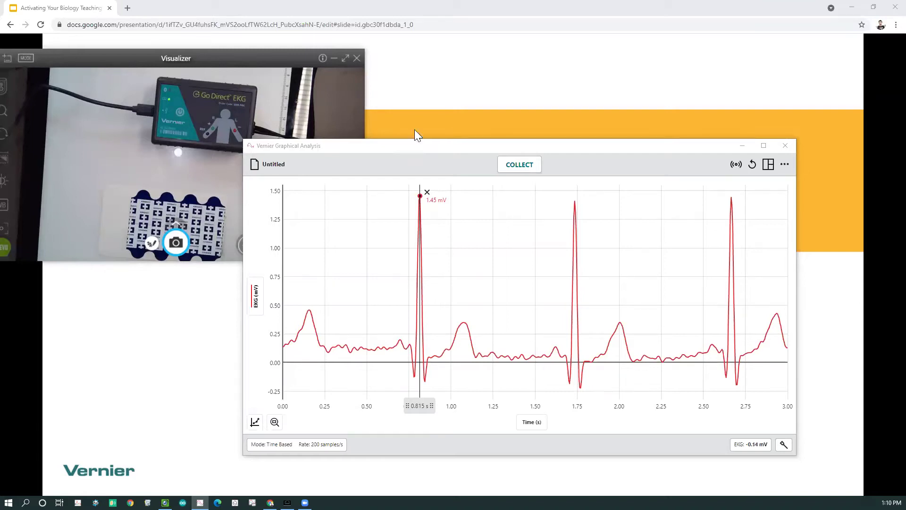
{"action": "left_click", "coordinate": [400, 143]}
{"action": "left_click_drag", "start_coordinate": [400, 143], "coordinate": [361, 106]}
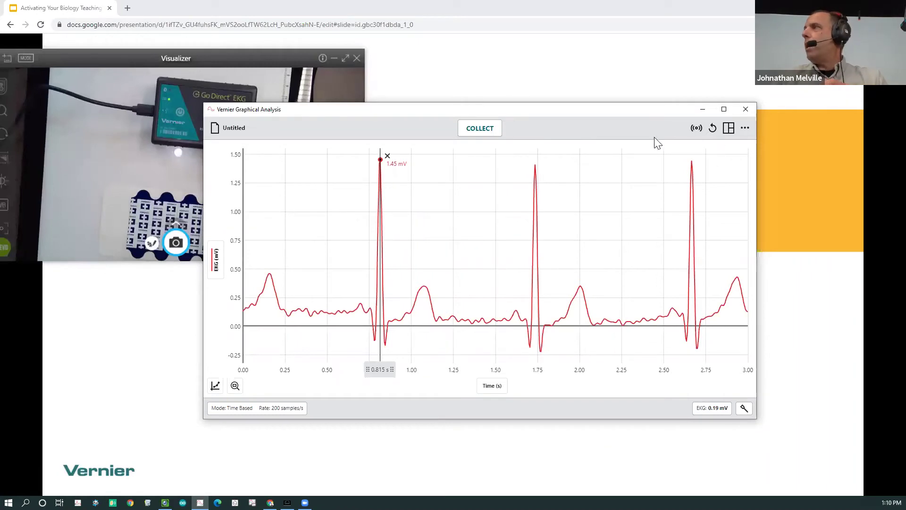
{"action": "left_click_drag", "start_coordinate": [112, 56], "coordinate": [0, 61]}
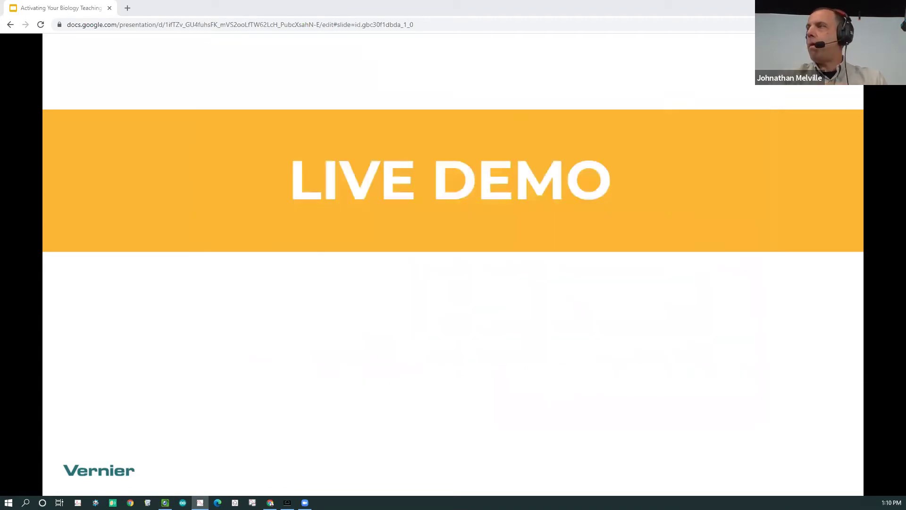
Advance the slide presentation to the Live Demo slide about experiments with videos in Graphical Analysis Pro
{"action": "left_click", "coordinate": [420, 282]}
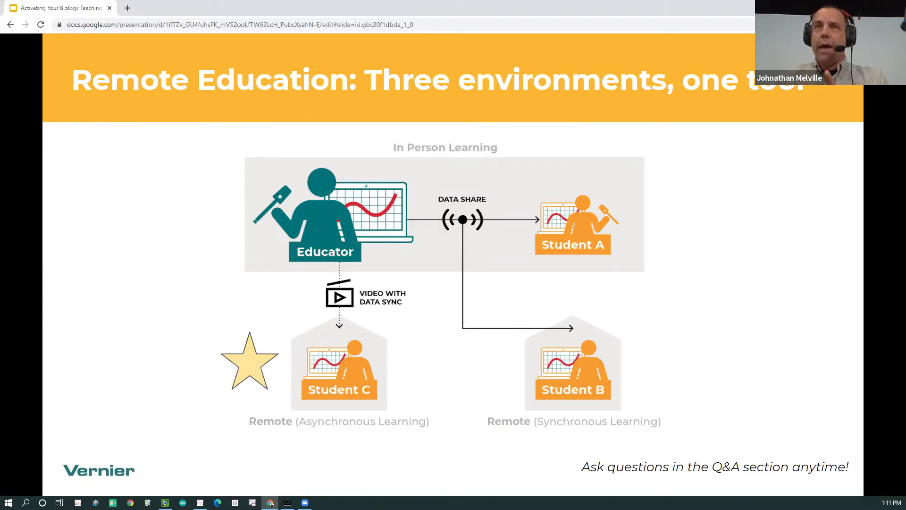
{"action": "key", "text": "alt+Tab"}
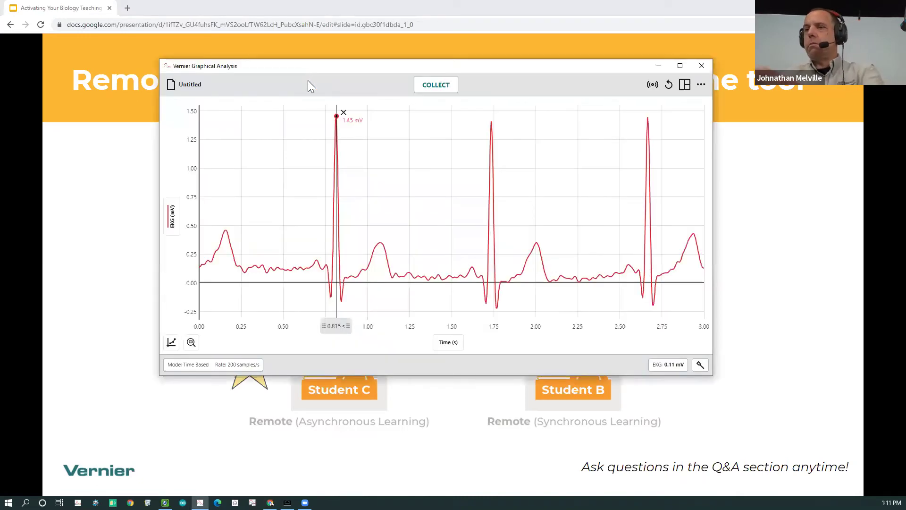
{"action": "left_click", "coordinate": [234, 402]}
{"action": "left_click", "coordinate": [234, 401]}
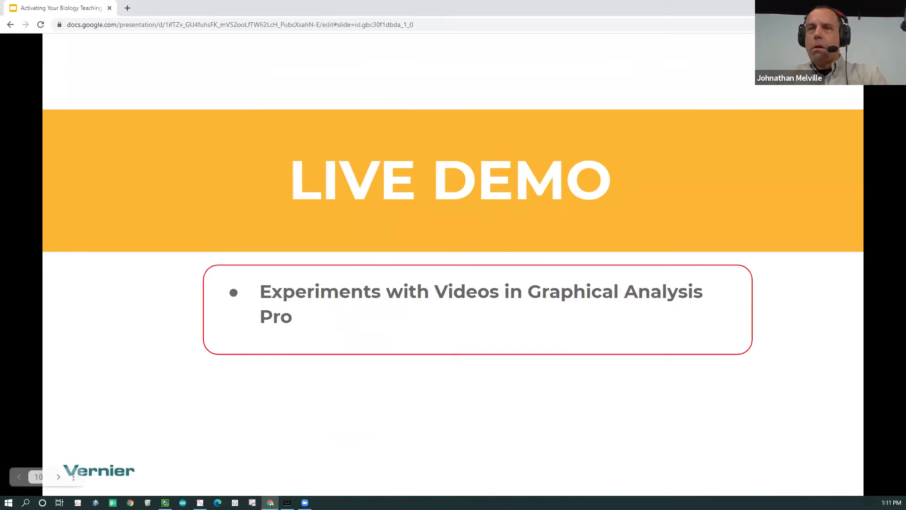
Switch to Vernier Graphical Analysis and enlarge its window to cover most of the slide
{"action": "key", "text": "alt+Tab"}
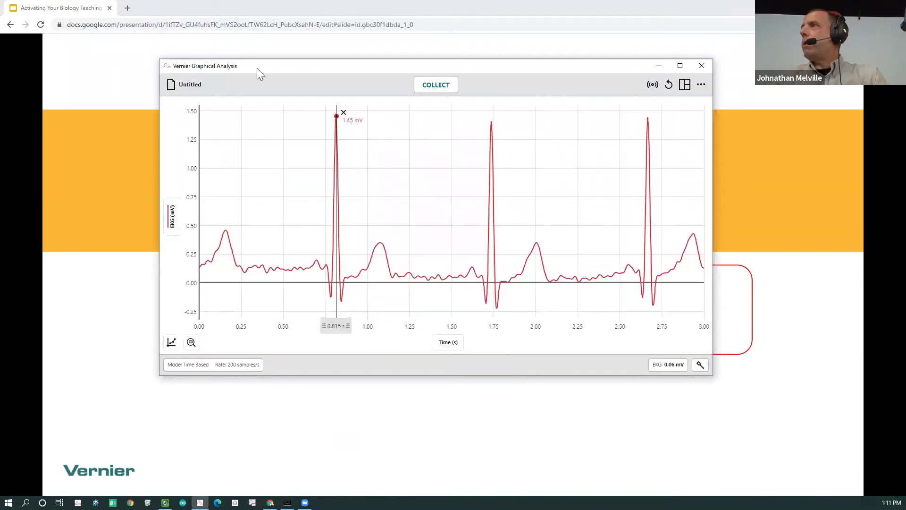
{"action": "left_click_drag", "start_coordinate": [219, 62], "coordinate": [171, 57]}
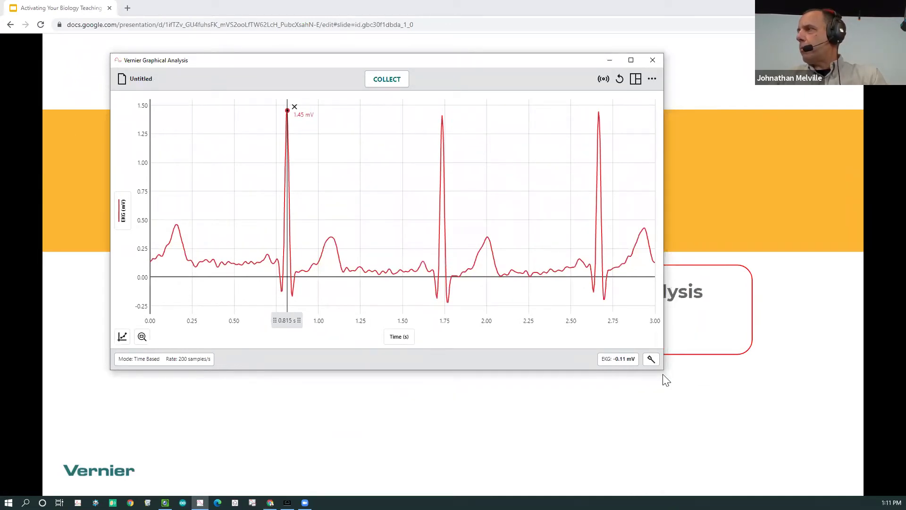
{"action": "left_click_drag", "start_coordinate": [663, 371], "coordinate": [827, 442]}
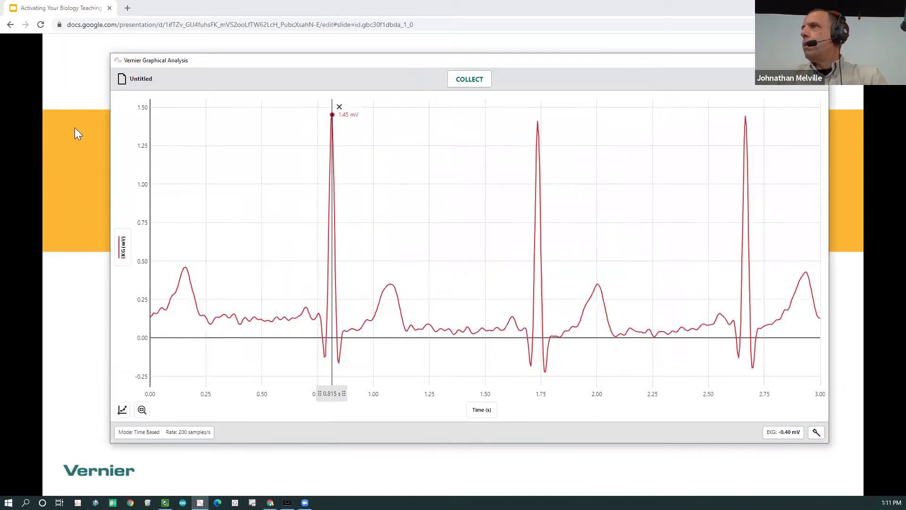
Start a new experiment and open the sample experiment "28 Monitoring EKG" from Biology with Vernier
{"action": "left_click", "coordinate": [139, 81]}
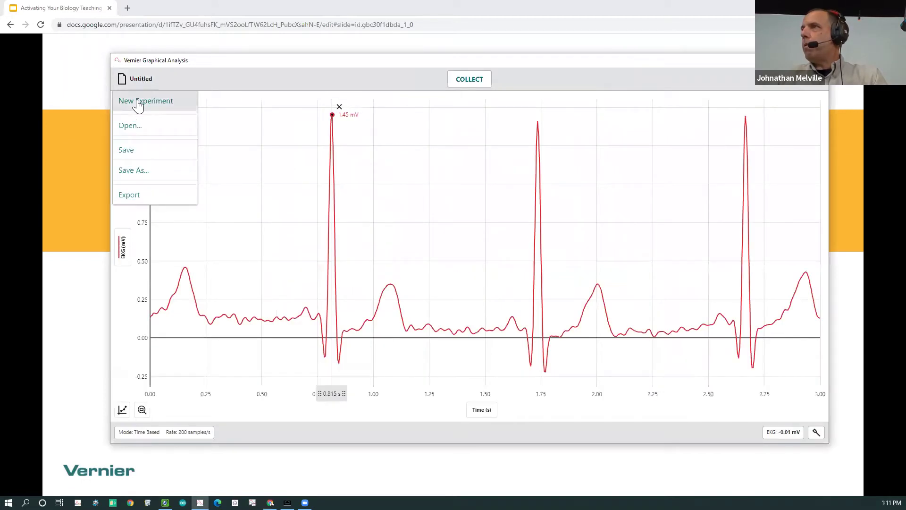
{"action": "left_click", "coordinate": [138, 99]}
{"action": "left_click", "coordinate": [366, 289]}
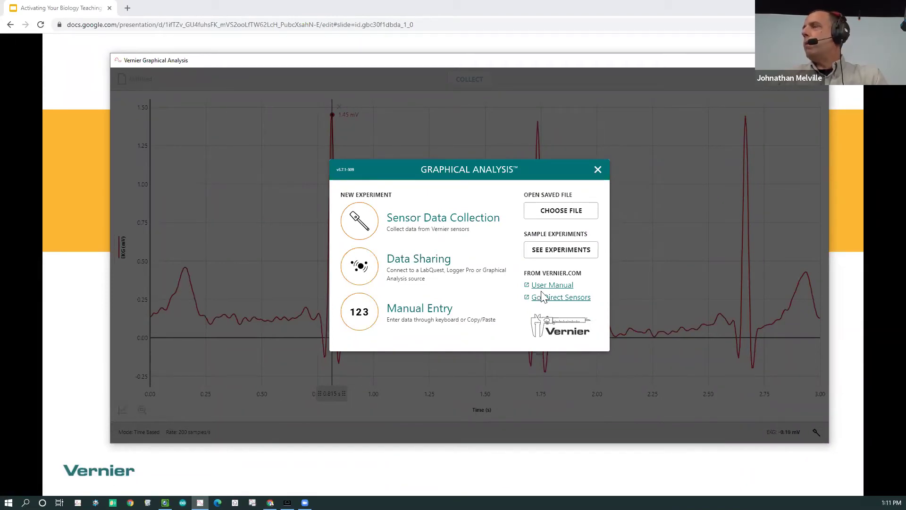
{"action": "left_click", "coordinate": [553, 253]}
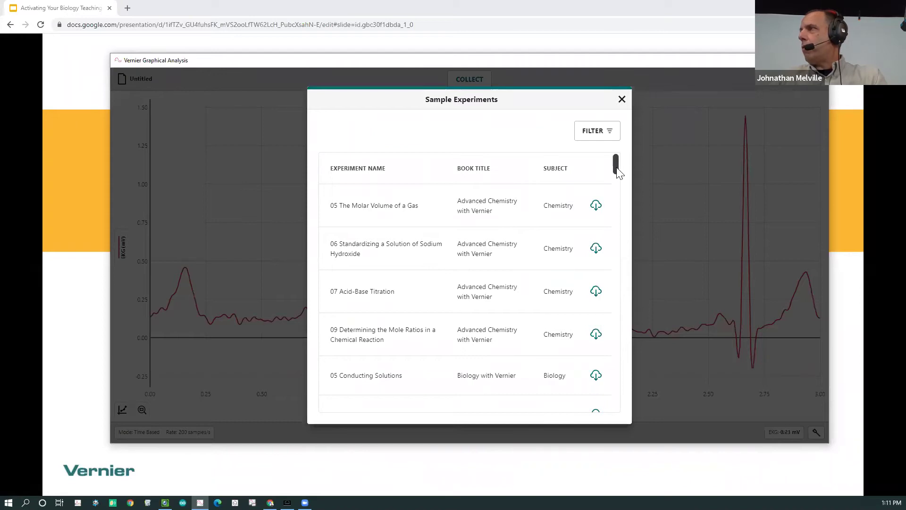
{"action": "left_click_drag", "start_coordinate": [616, 171], "coordinate": [618, 181]}
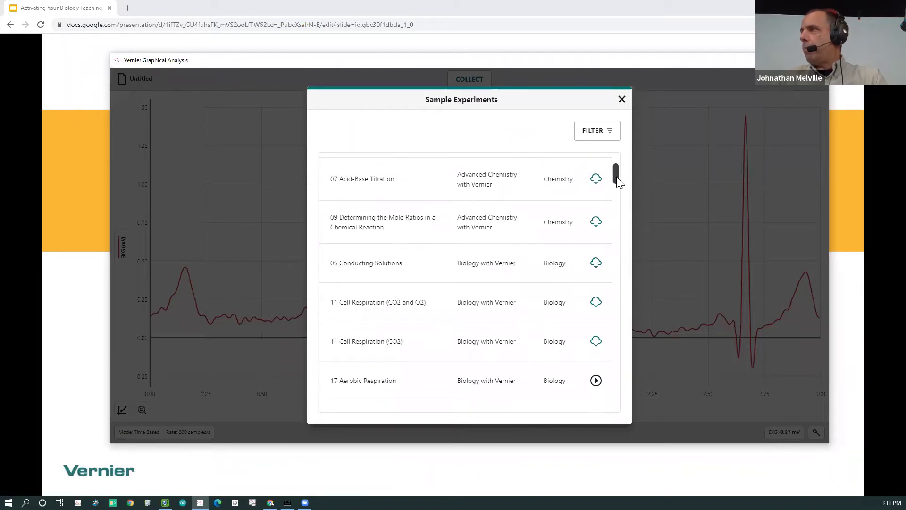
{"action": "left_click_drag", "start_coordinate": [617, 180], "coordinate": [618, 202]}
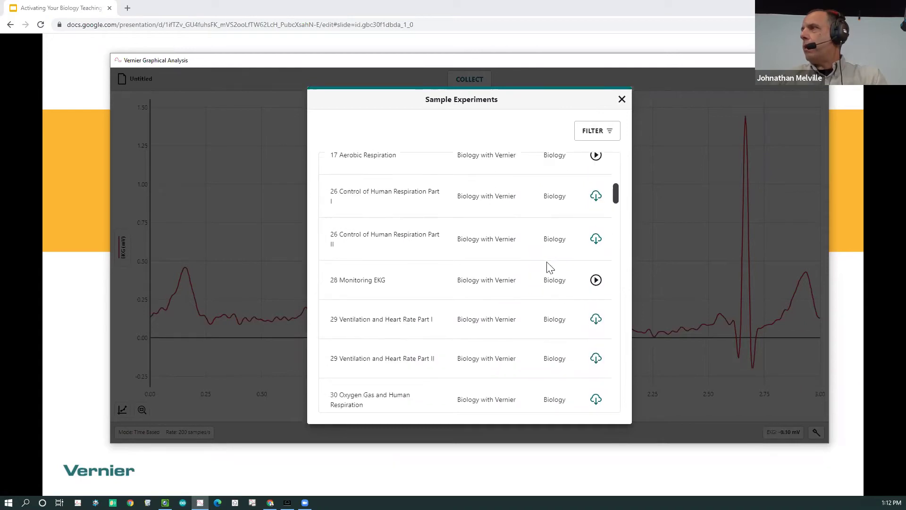
{"action": "left_click", "coordinate": [596, 281]}
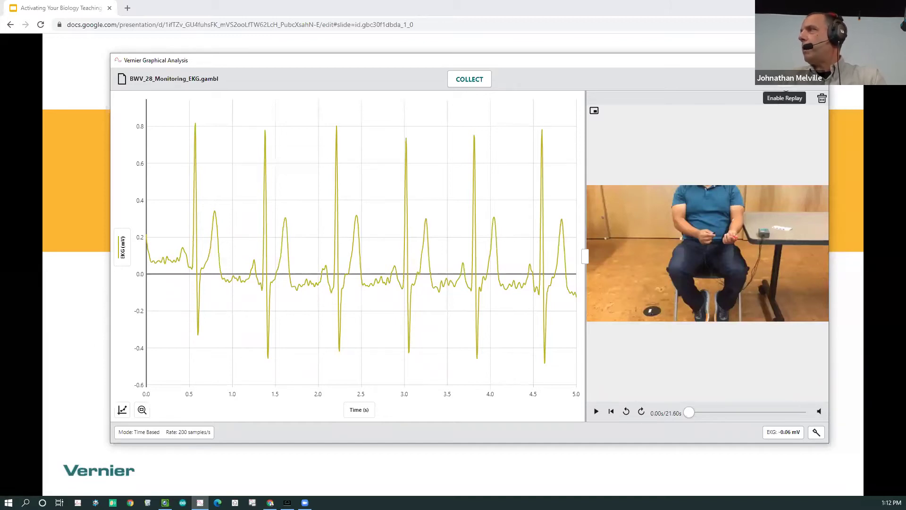
Enable replay for the EKG sample experiment and play Data Set 1 at 1x speed together with its synchronized video
{"action": "left_click", "coordinate": [786, 93]}
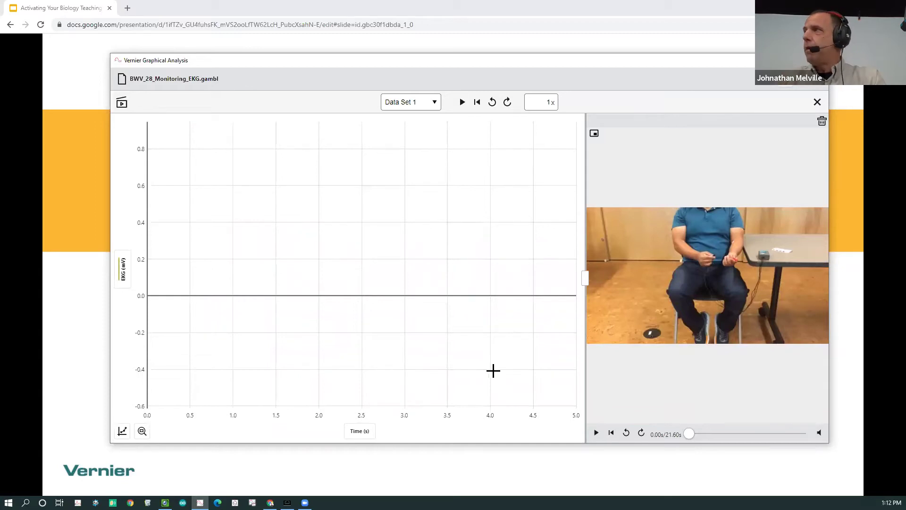
{"action": "left_click", "coordinate": [463, 102]}
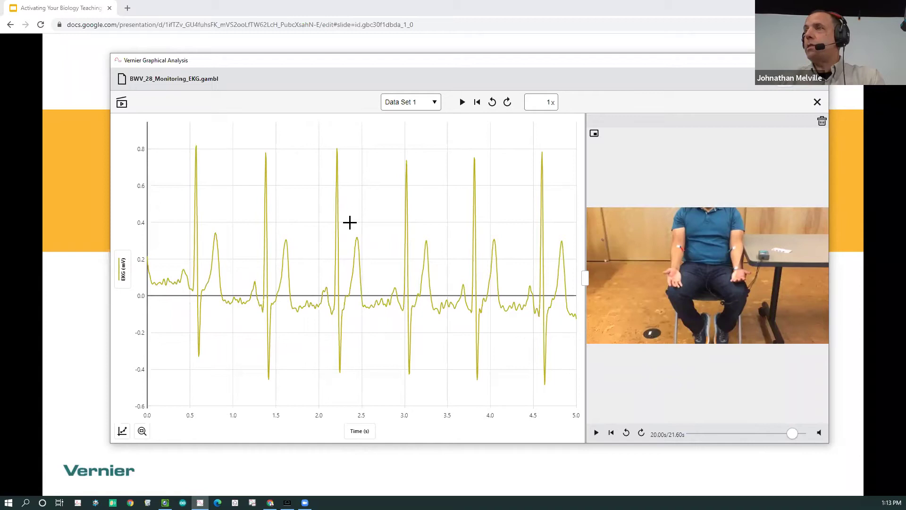
Start a new experiment without saving changes, browse the list of sample experiments, and close it to return to the EKG data
{"action": "left_click", "coordinate": [137, 84]}
{"action": "left_click", "coordinate": [146, 101]}
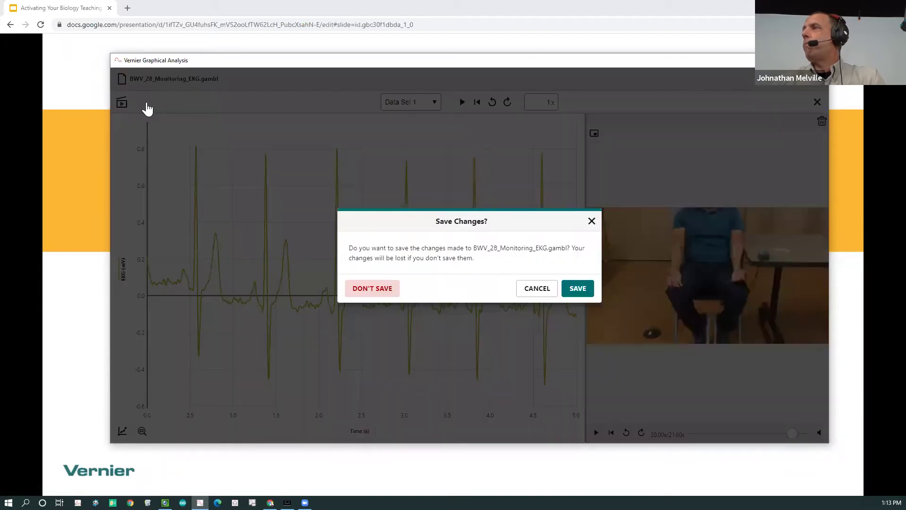
{"action": "left_click", "coordinate": [380, 293]}
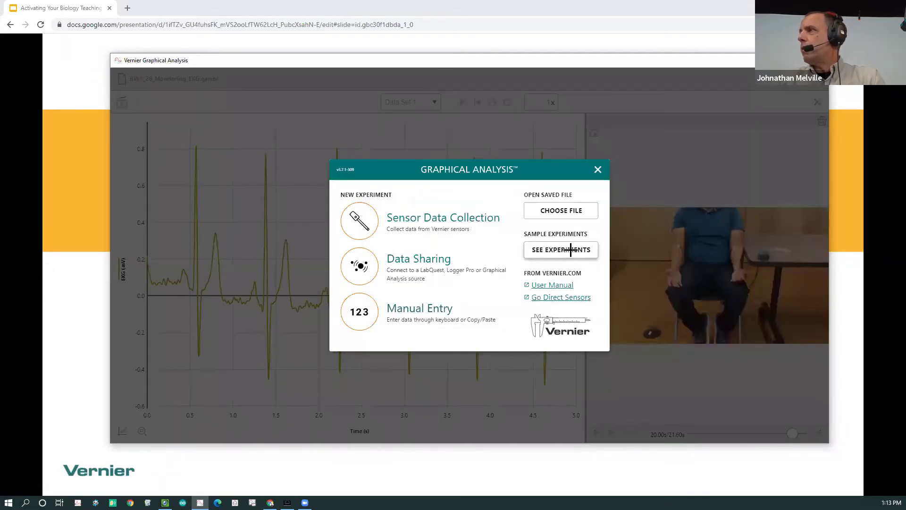
{"action": "left_click", "coordinate": [570, 250]}
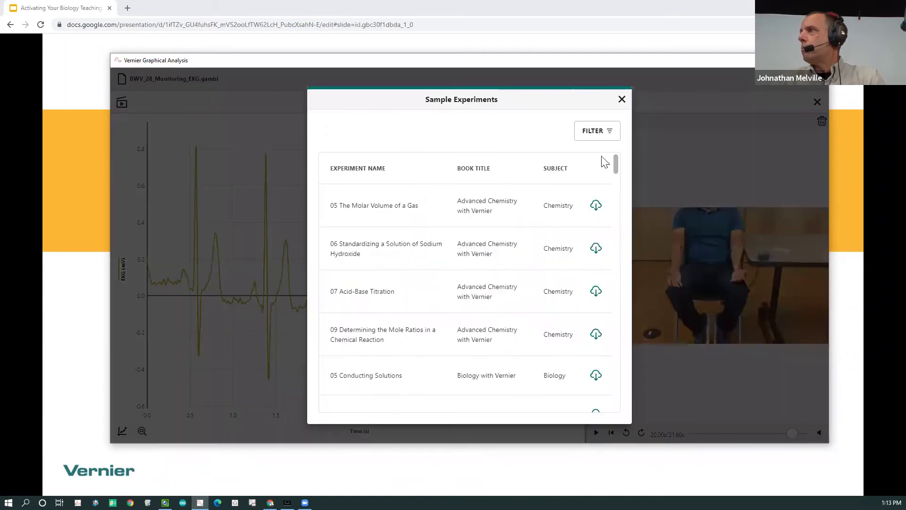
{"action": "left_click_drag", "start_coordinate": [615, 163], "coordinate": [614, 191]}
{"action": "left_click", "coordinate": [621, 99]}
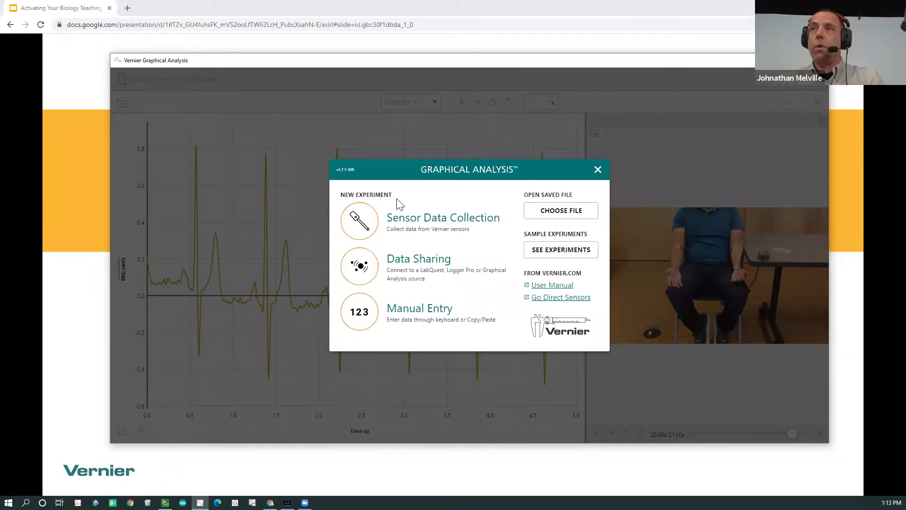
{"action": "left_click", "coordinate": [598, 169]}
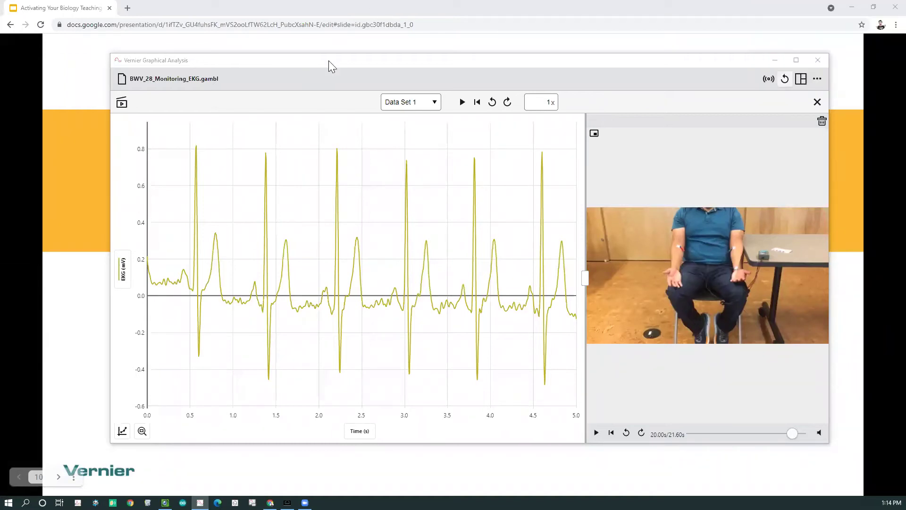
Shift the Graphical Analysis window slightly, return to the presentation and advance to the "Remote Education: Three environments, one tool" slide
{"action": "left_click", "coordinate": [344, 60]}
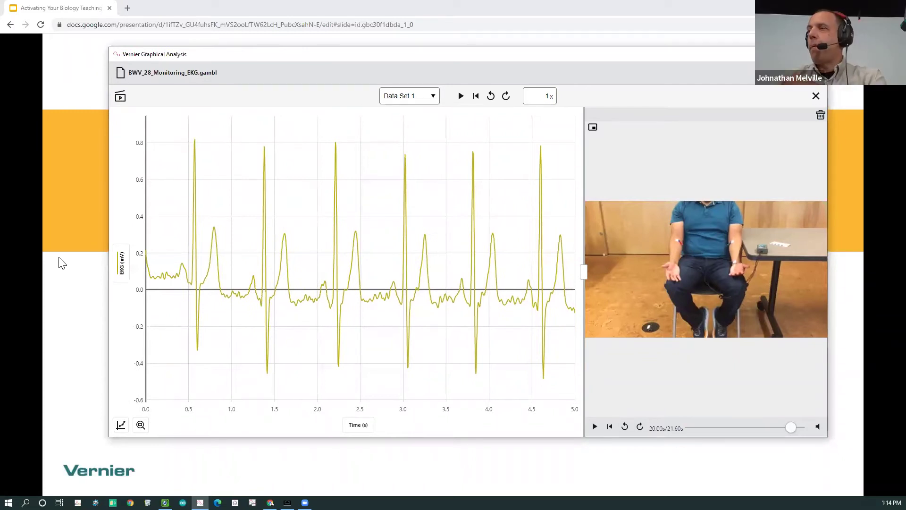
{"action": "left_click", "coordinate": [95, 365]}
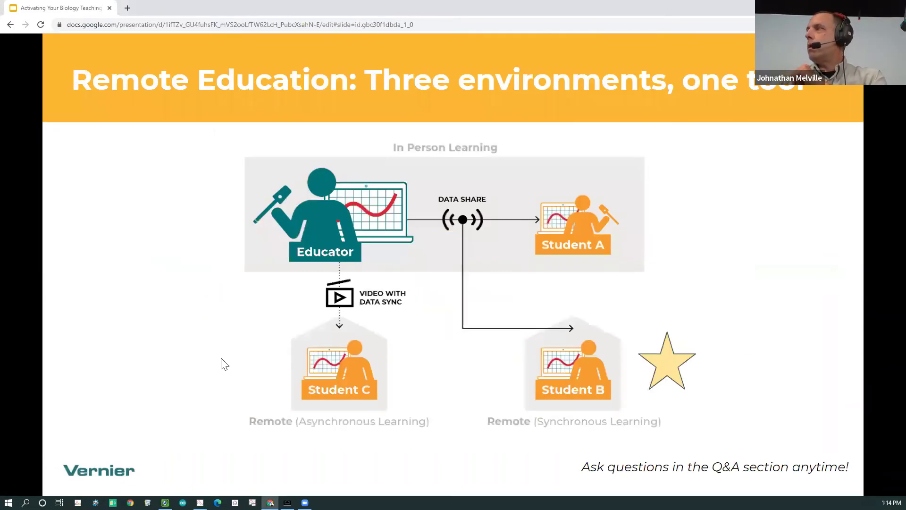
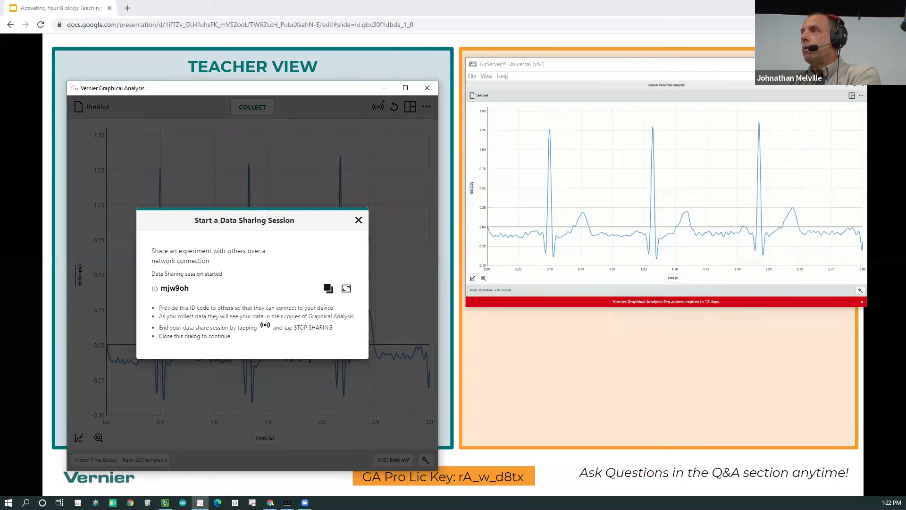
Close the data sharing dialog and start a new Sensor Data Collection experiment without saving the current EKG data
{"action": "left_click", "coordinate": [358, 220]}
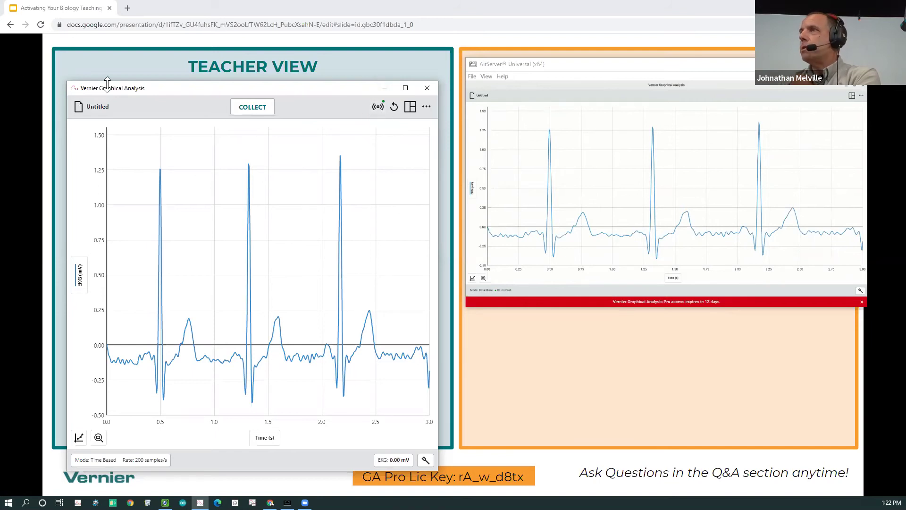
{"action": "left_click", "coordinate": [83, 108]}
{"action": "left_click", "coordinate": [93, 129]}
{"action": "left_click", "coordinate": [157, 315]}
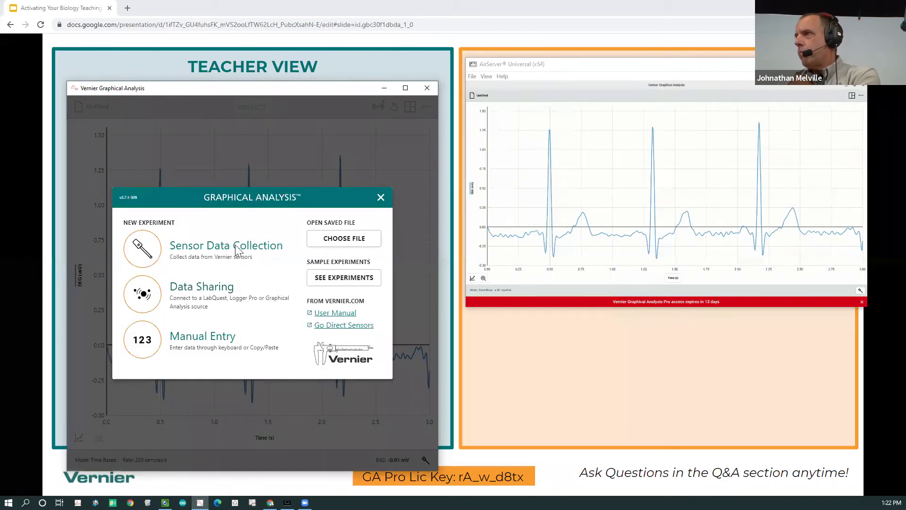
{"action": "left_click", "coordinate": [144, 254]}
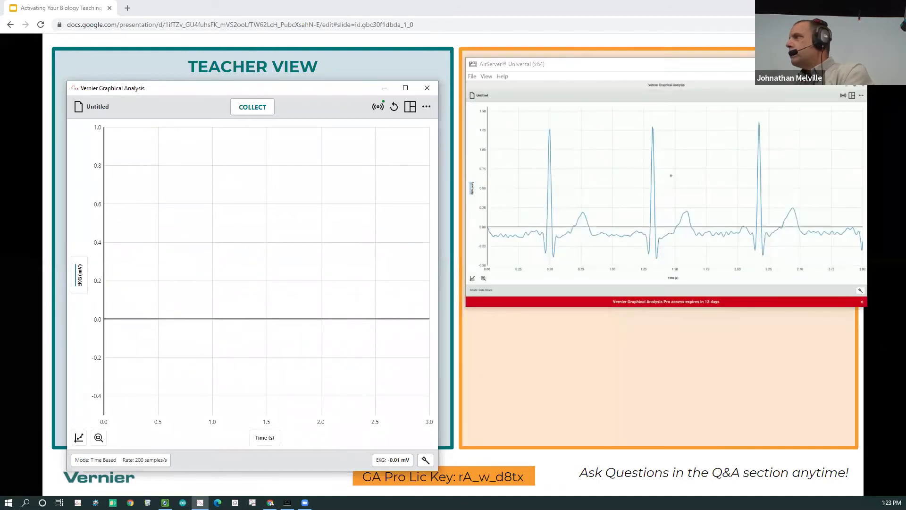
Stop the active data sharing session, start a new one with a fresh ID code, and close the session dialog
{"action": "left_click", "coordinate": [378, 108]}
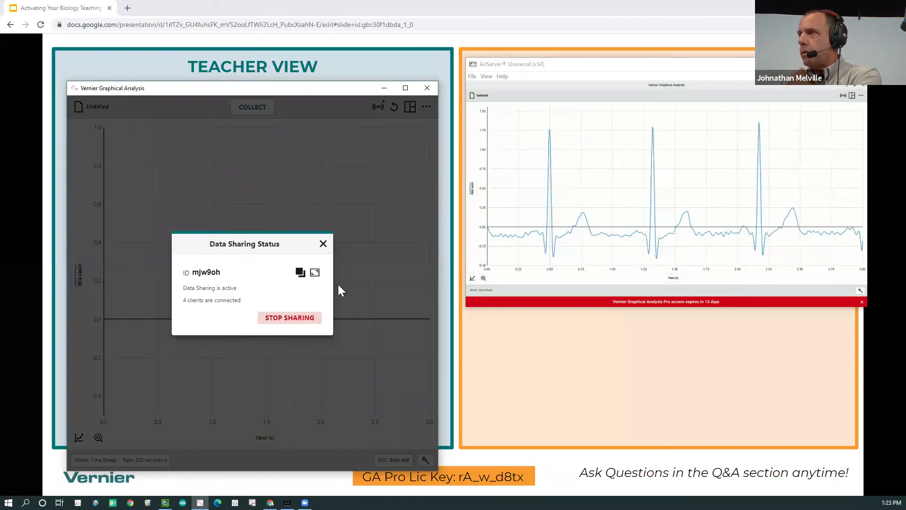
{"action": "left_click", "coordinate": [279, 322]}
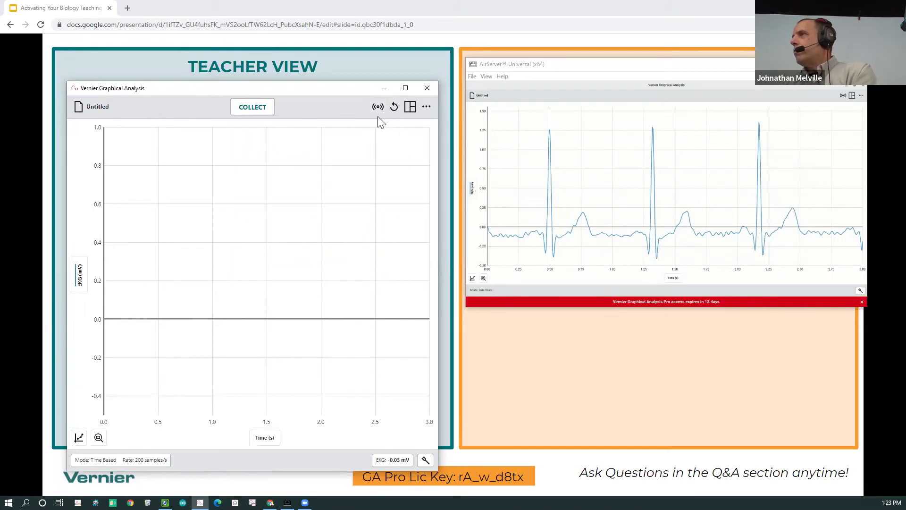
{"action": "left_click", "coordinate": [381, 111]}
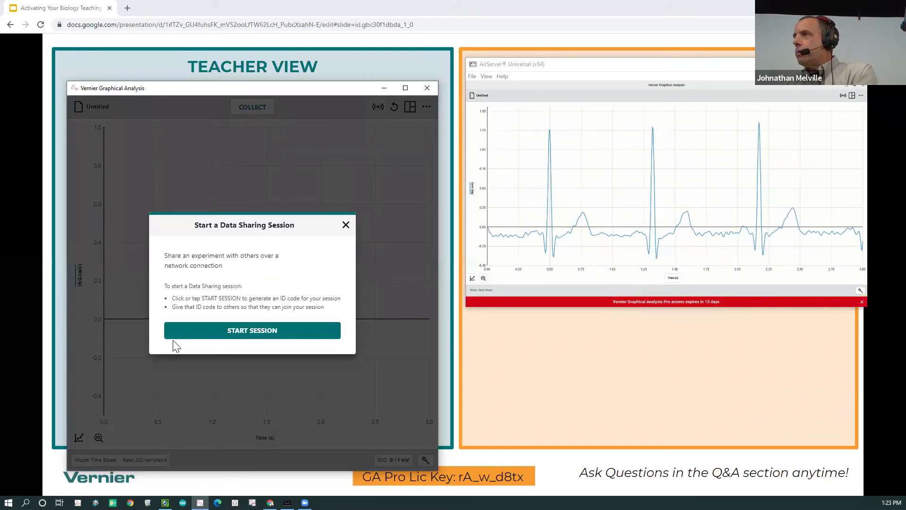
{"action": "left_click", "coordinate": [238, 334]}
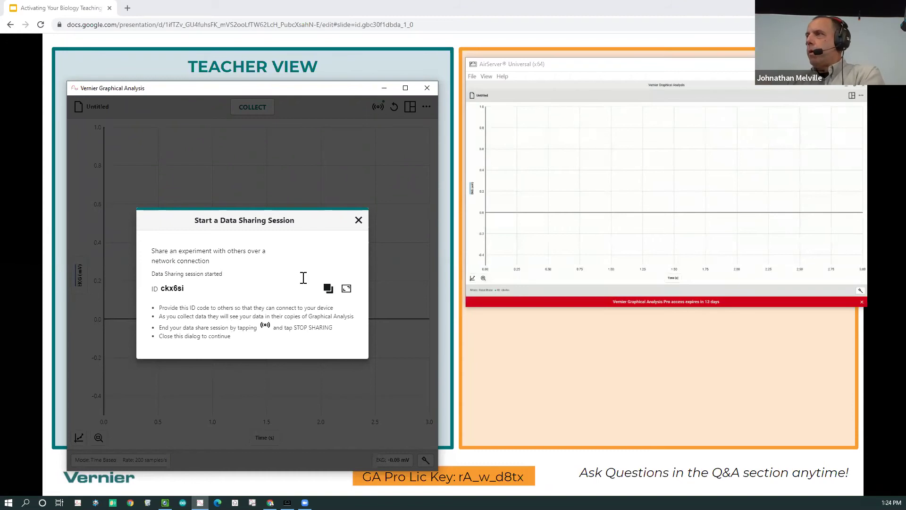
{"action": "left_click", "coordinate": [359, 220]}
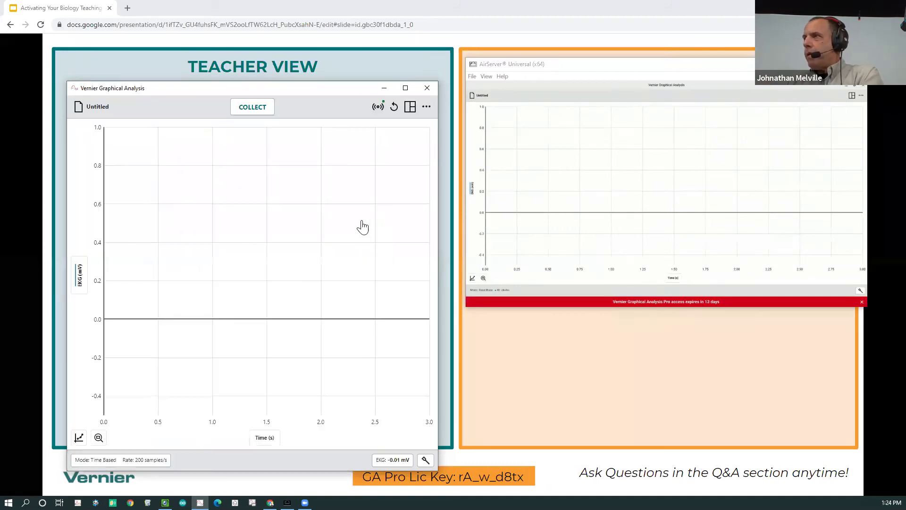
Collect a 3-second EKG run in the shared session and reposition the Graphical Analysis window over the Teacher View area
{"action": "left_click", "coordinate": [255, 110]}
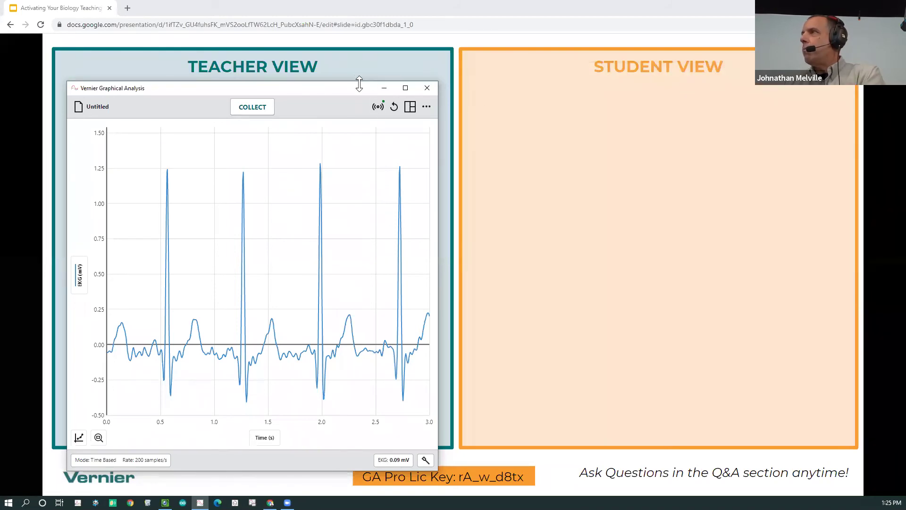
{"action": "left_click_drag", "start_coordinate": [360, 91], "coordinate": [366, 71]}
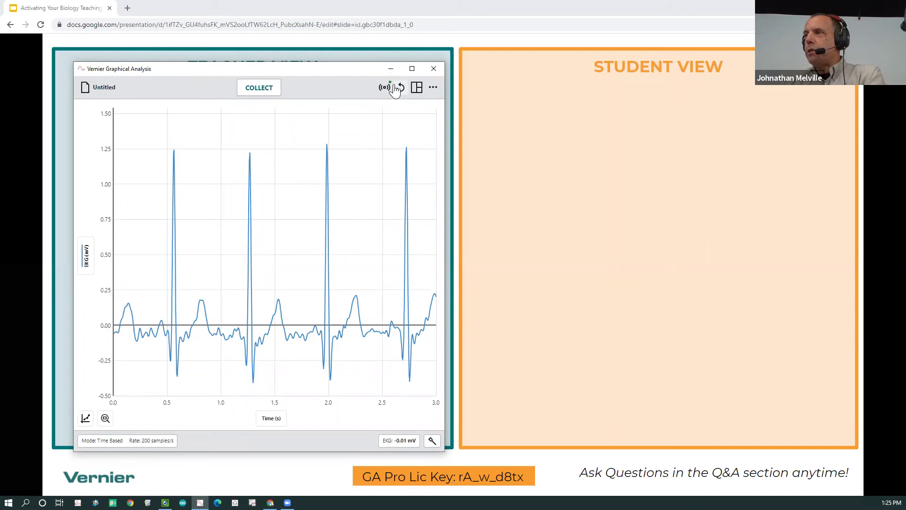
Return to the browser, reload the EKG webinar slide deck through Google Slides and present it without full screen
{"action": "left_click", "coordinate": [552, 157]}
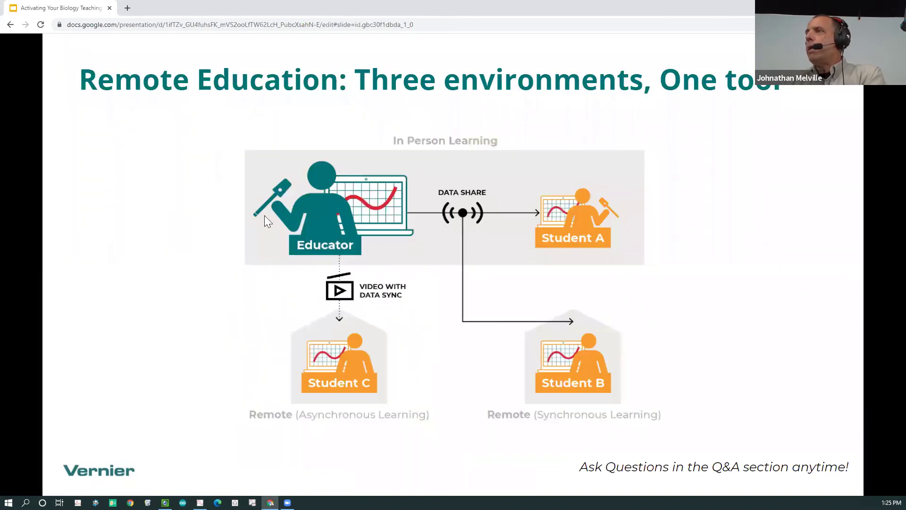
{"action": "left_click", "coordinate": [10, 25]}
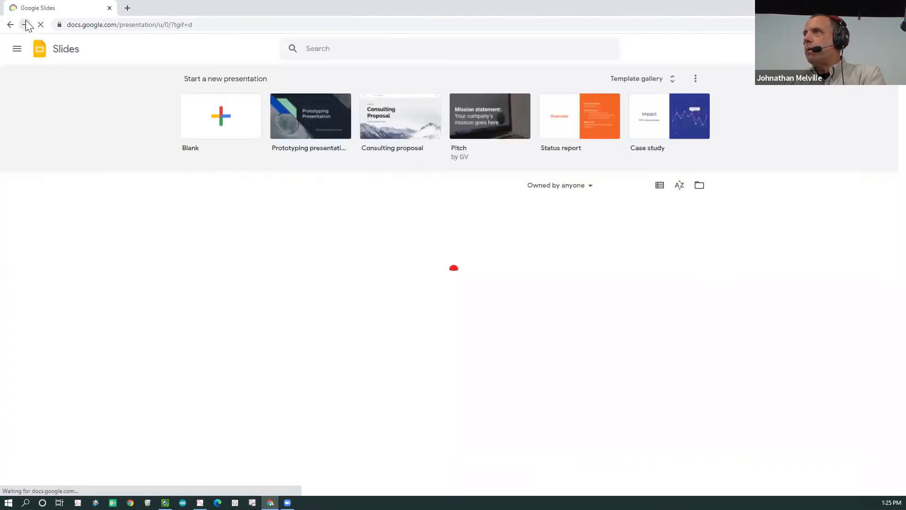
{"action": "left_click", "coordinate": [238, 248]}
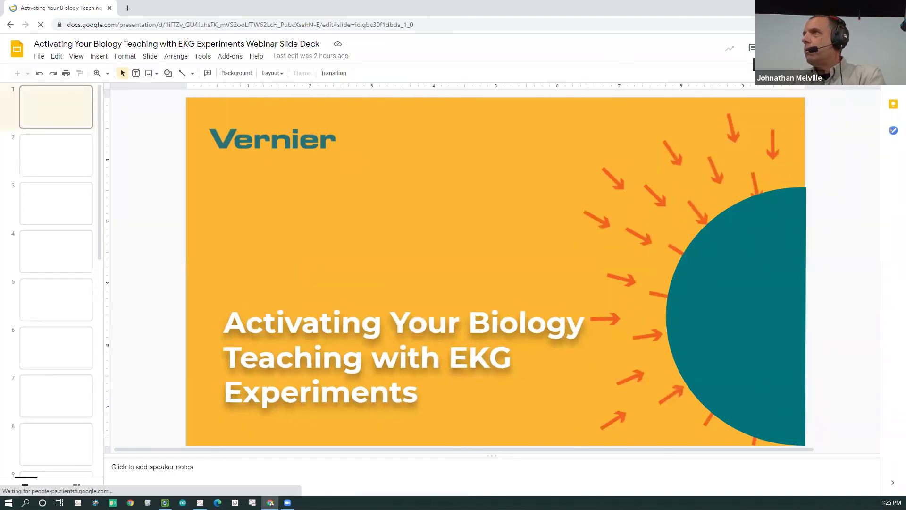
{"action": "left_click", "coordinate": [793, 47]}
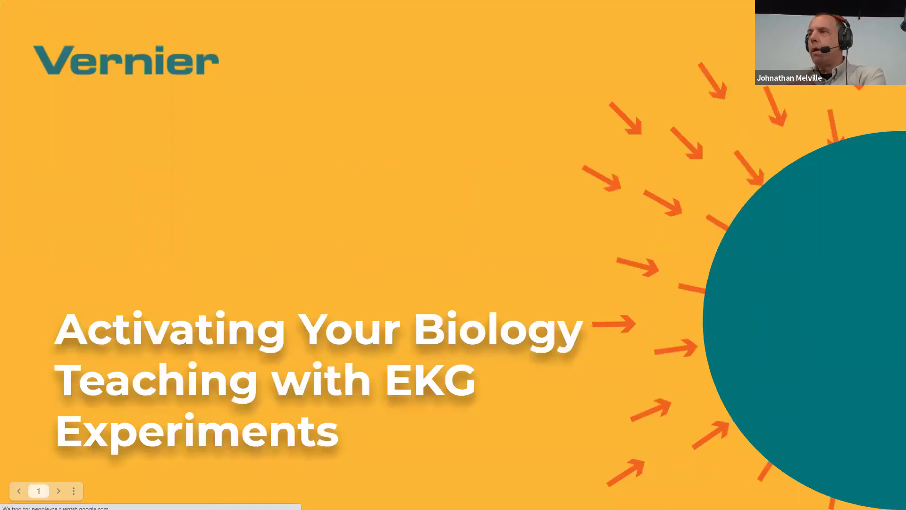
{"action": "left_click", "coordinate": [74, 491]}
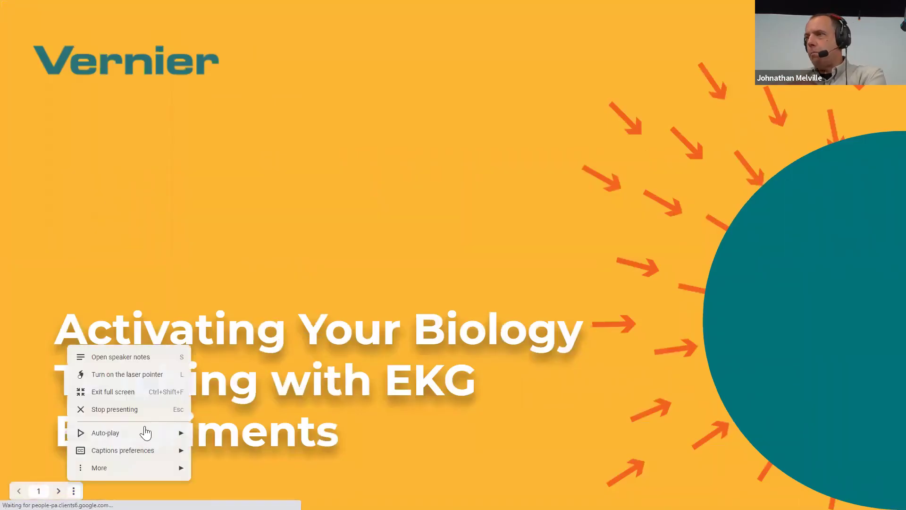
{"action": "left_click", "coordinate": [129, 399]}
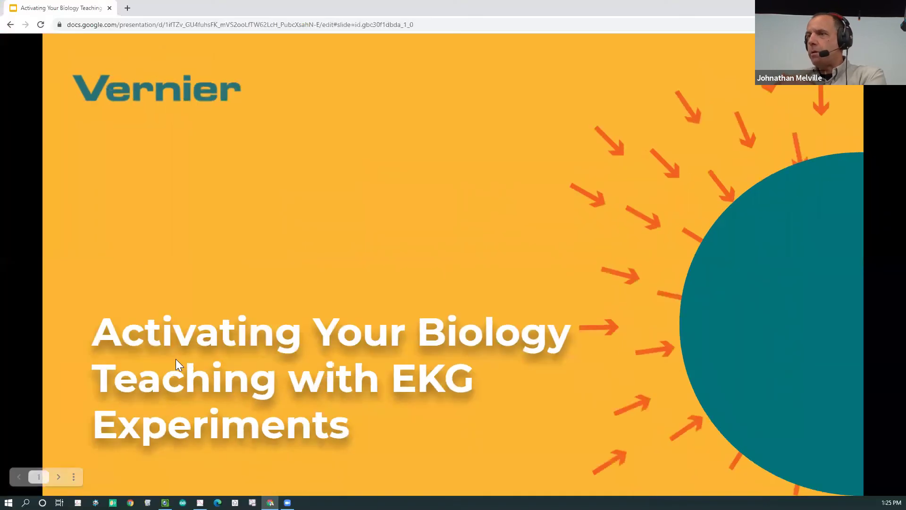
Advance the presentation to the "Graphical Analysis (free) vs Graphical Analysis Pro" slide, briefly bringing the Graphical Analysis window in front
{"action": "key", "text": "Right"}
{"action": "key", "text": "Right"}
{"action": "key", "text": "Right"}
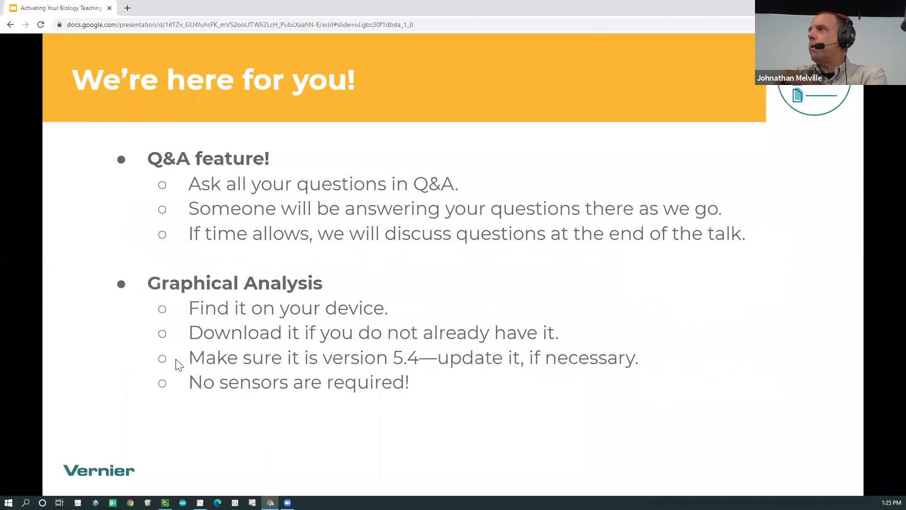
{"action": "key", "text": "Right"}
{"action": "key", "text": "Right"}
{"action": "key", "text": "Right"}
{"action": "key", "text": "Right"}
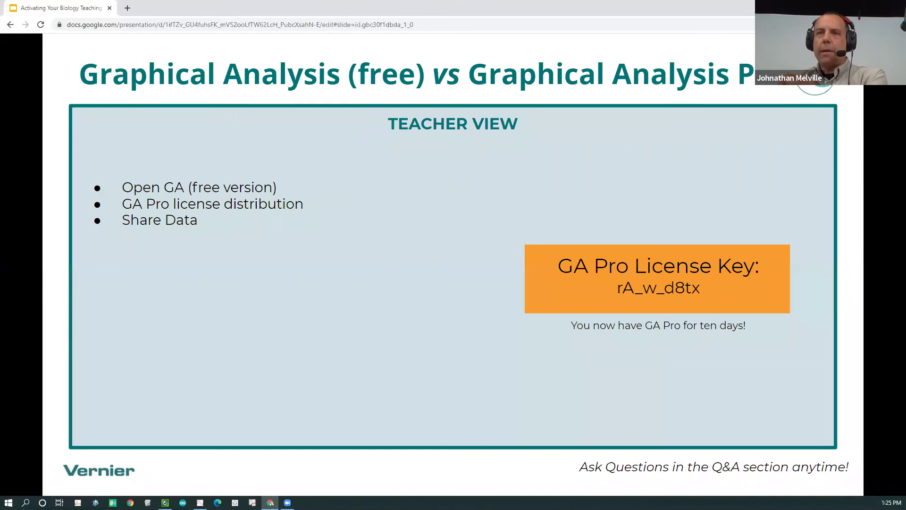
{"action": "key", "text": "alt+Tab"}
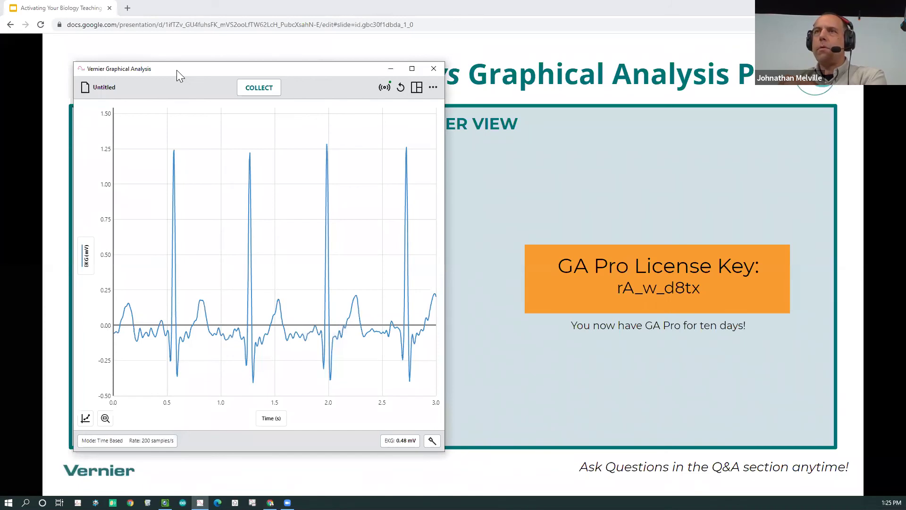
{"action": "key", "text": "alt+Tab"}
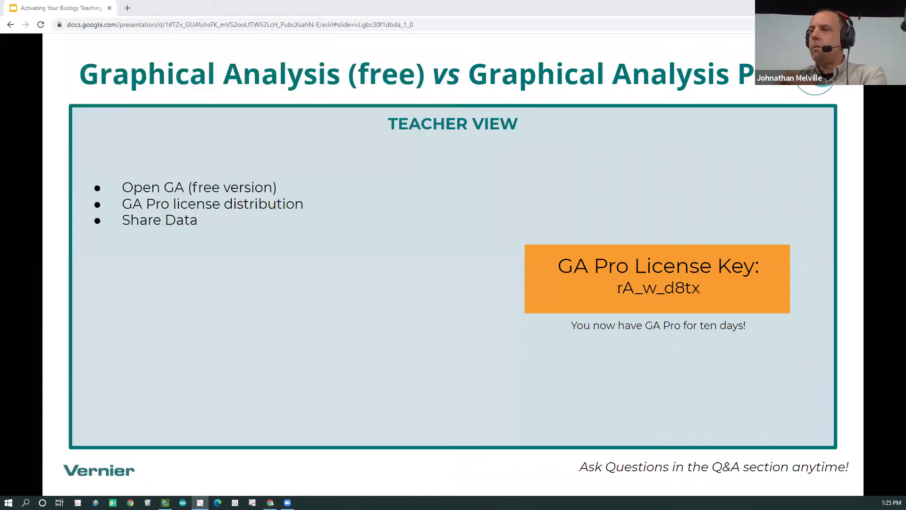
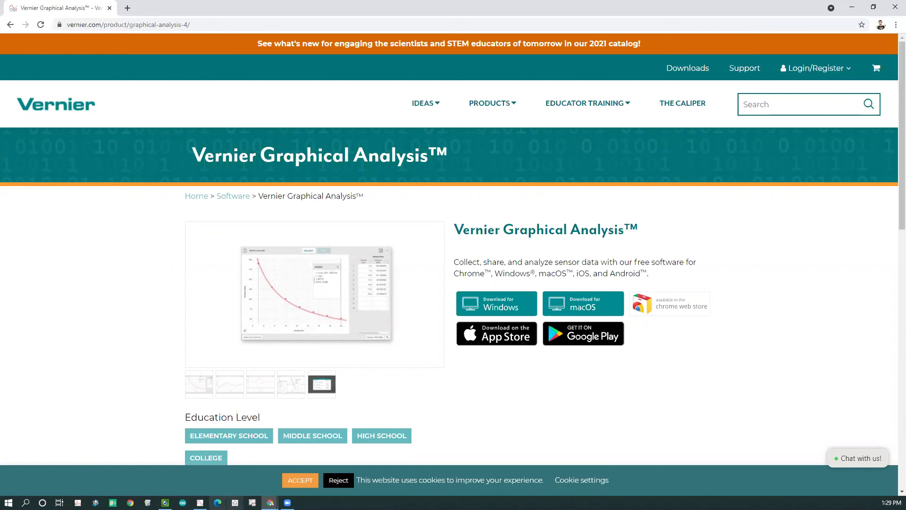
Switch to Vernier Graphical Analysis, discard the changes to the Untitled experiment, and open the file options of the empty EKG experiment
{"action": "left_click", "coordinate": [201, 502]}
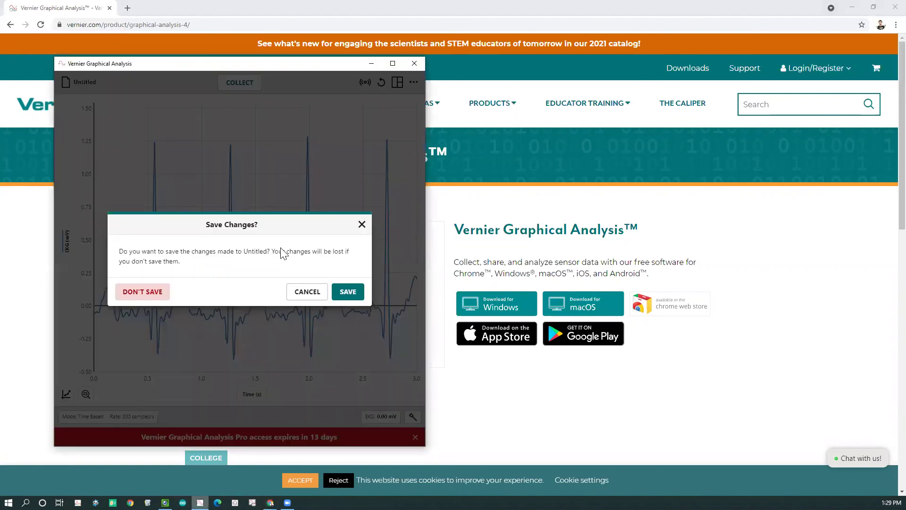
{"action": "left_click", "coordinate": [143, 291]}
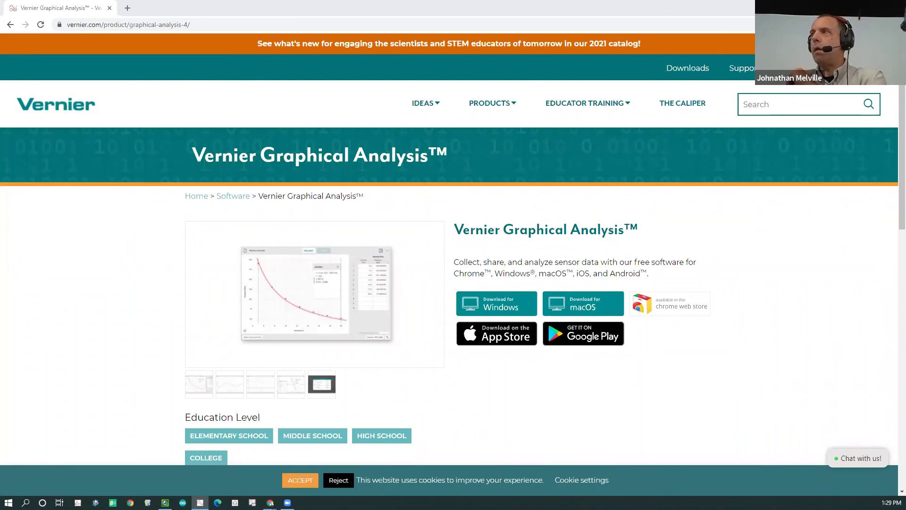
{"action": "key", "text": "alt+Tab"}
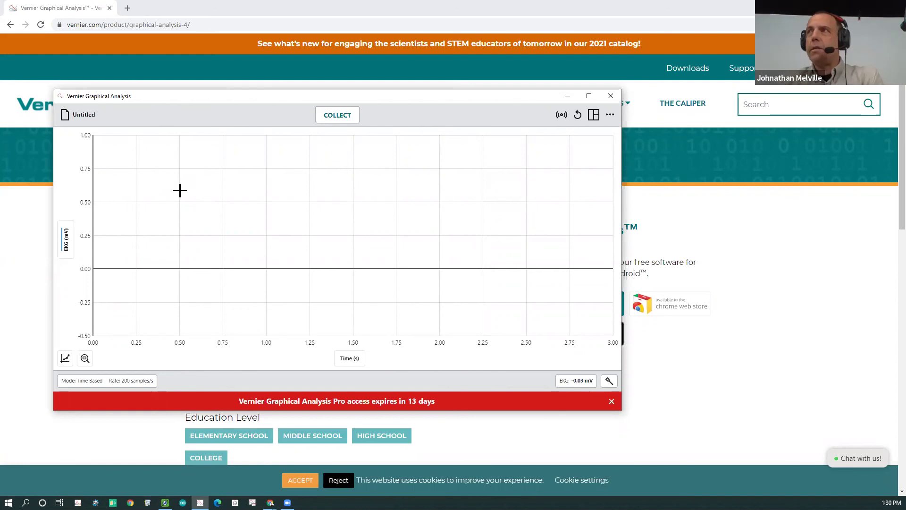
{"action": "left_click", "coordinate": [85, 118]}
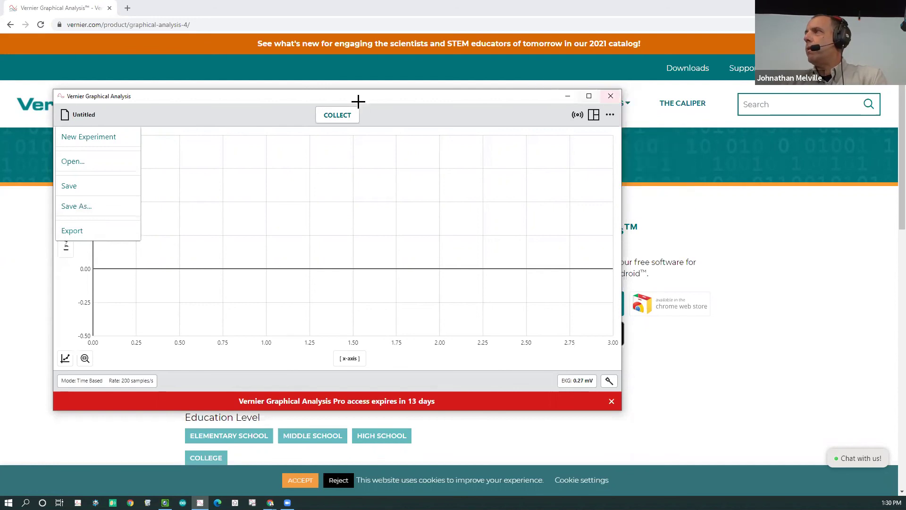
Switch to the browser, open the Vernier Graphical Analysis Pro page from the software products, and view its license options and prices
{"action": "left_click", "coordinate": [14, 24]}
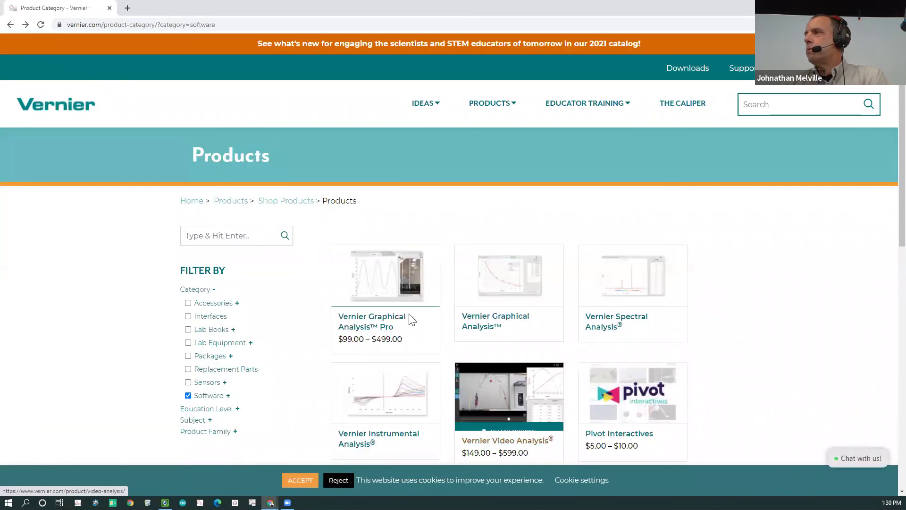
{"action": "left_click", "coordinate": [385, 290]}
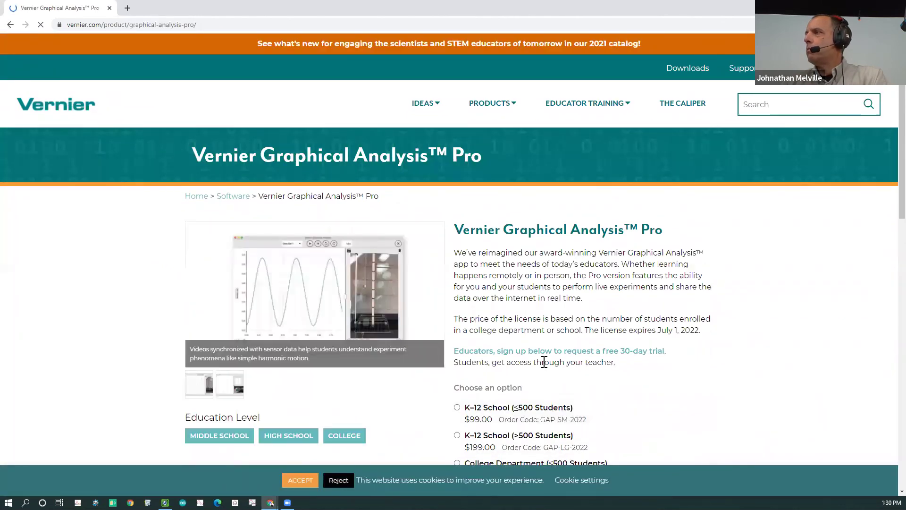
{"action": "scroll", "coordinate": [543, 362], "scroll_direction": "down", "scroll_amount": 3}
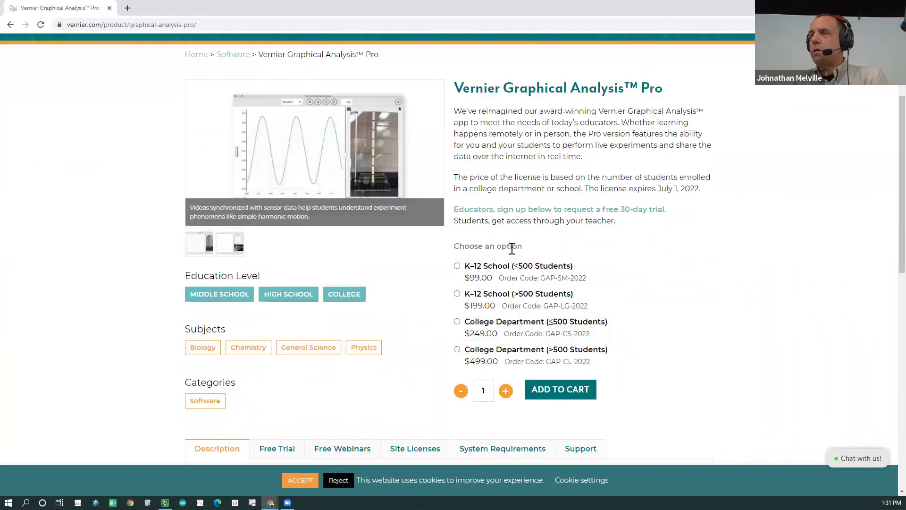